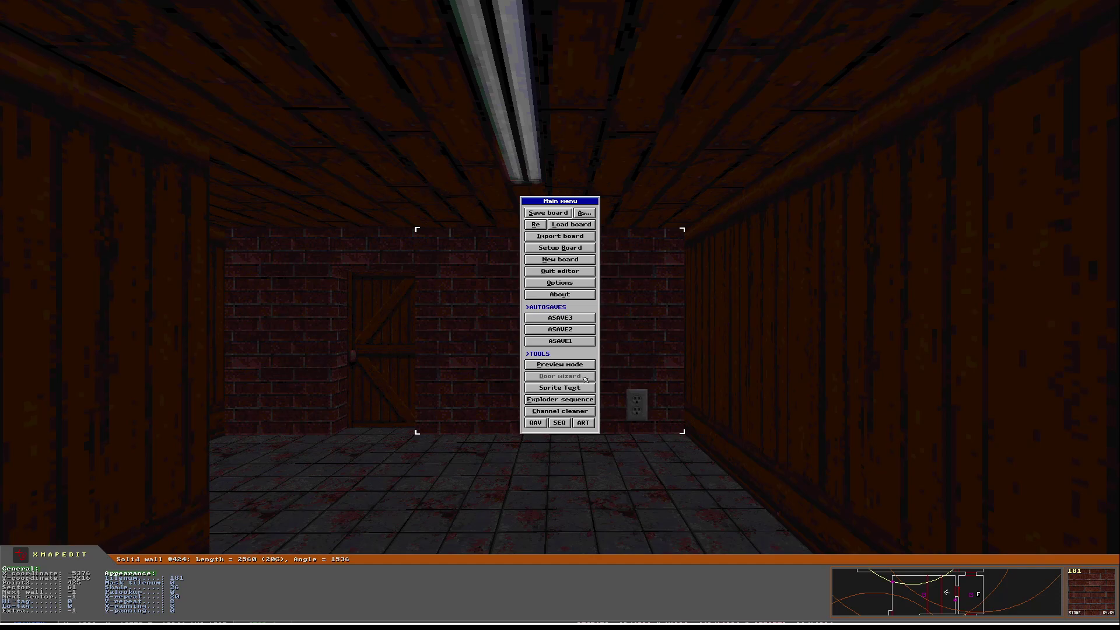
Start creating a rotate door with the Door wizard for the doorway along the small room's south wall in the 2D map
key(Escape)
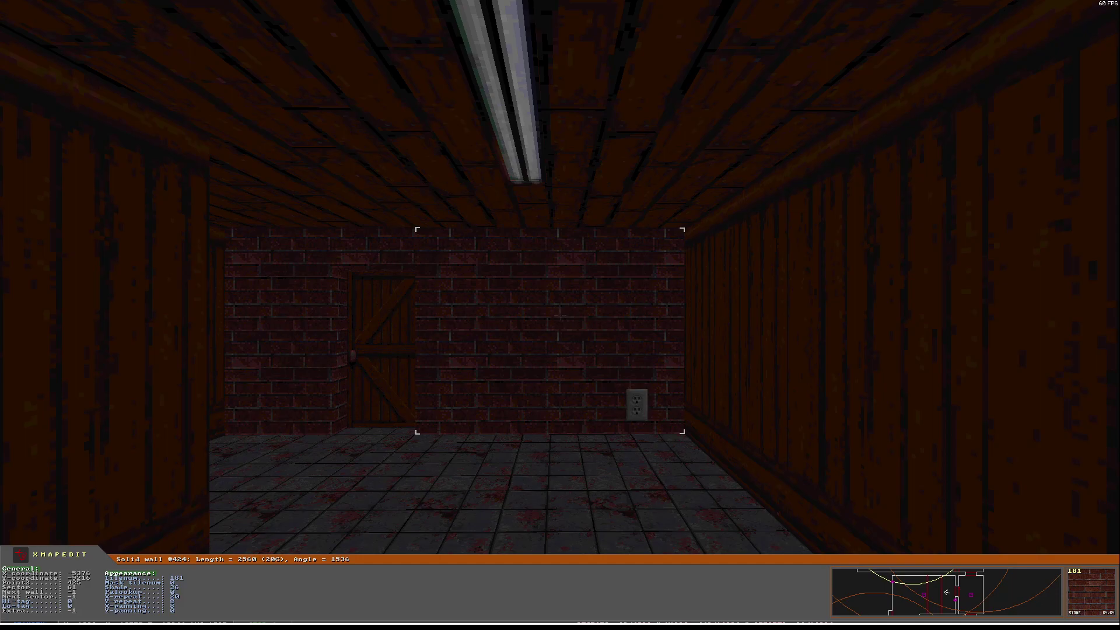
key(Return)
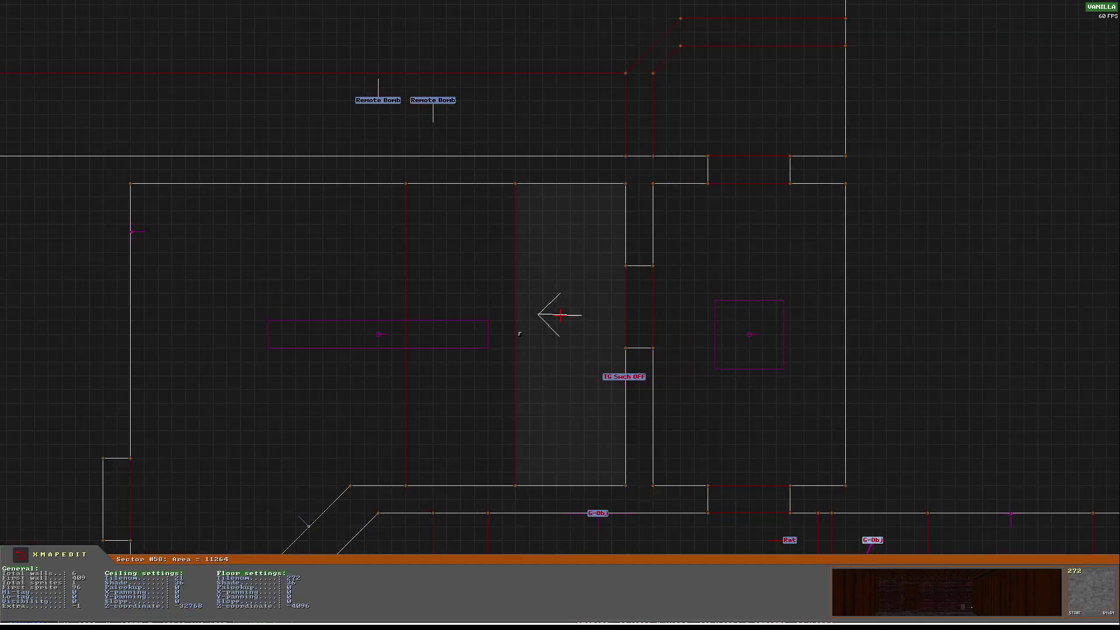
scroll(560, 315, down, 3)
right_drag(559, 315, 488, 371)
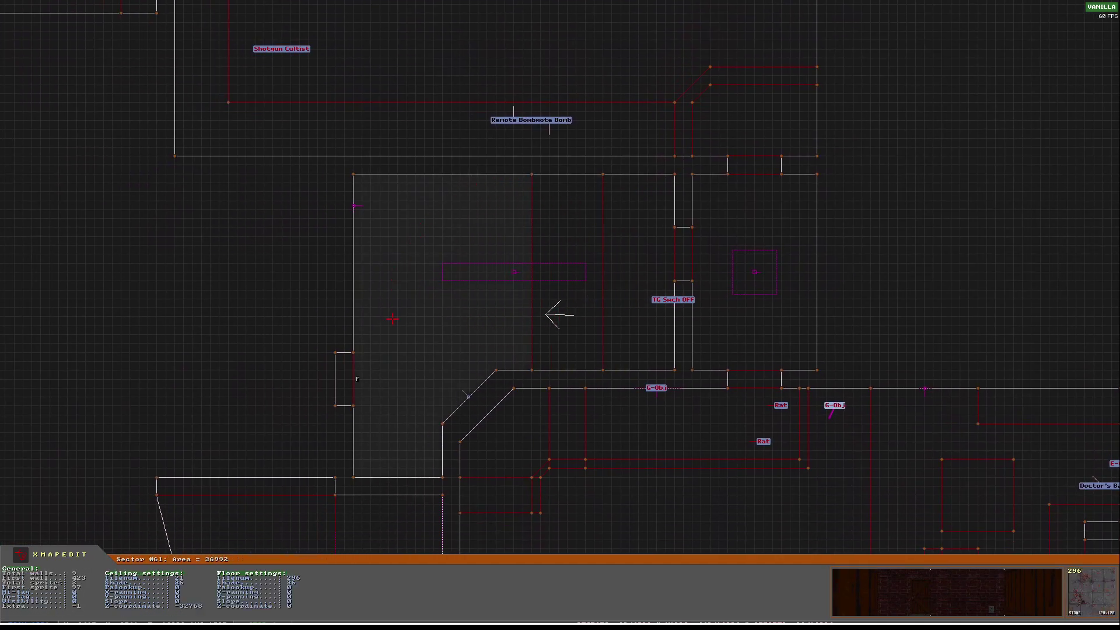
right_drag(605, 270, 742, 335)
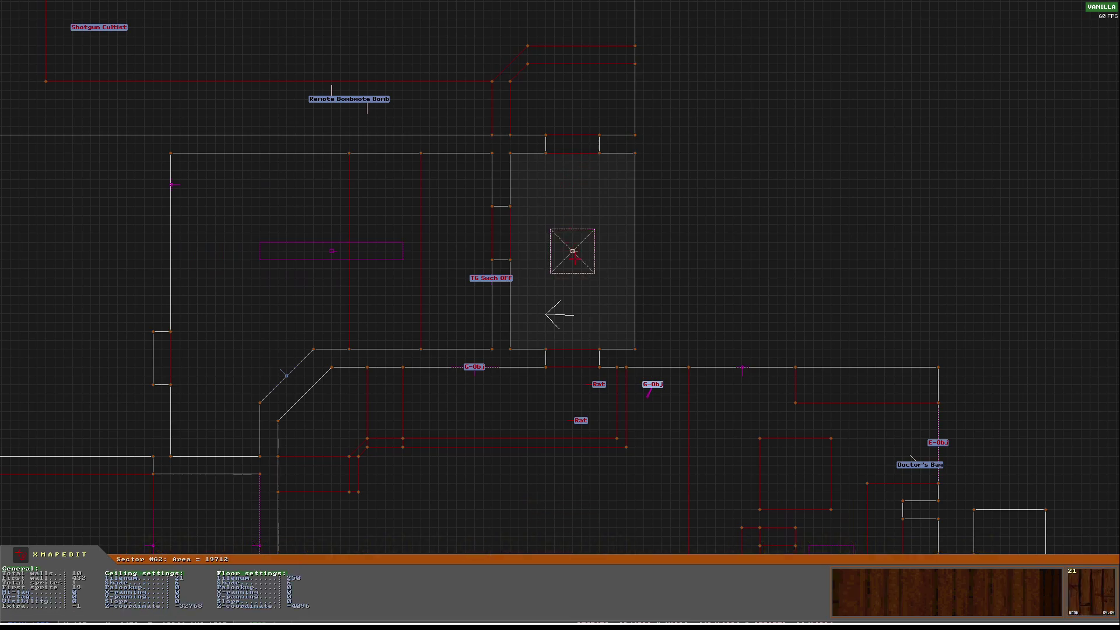
right_click(578, 359)
scroll(560, 314, up, 2)
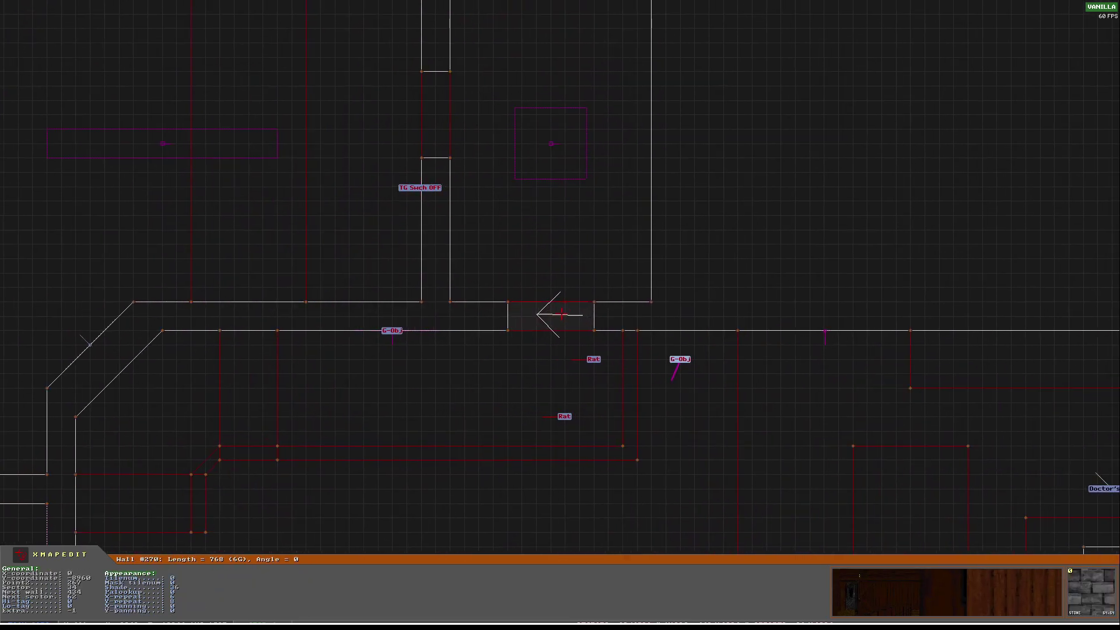
key(Escape)
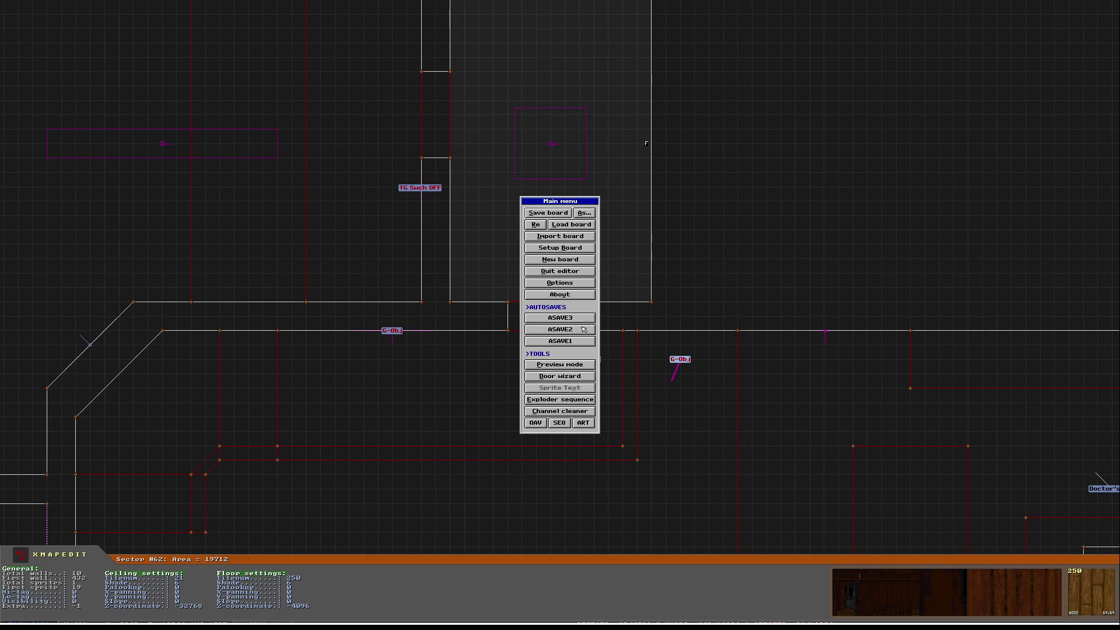
click(577, 376)
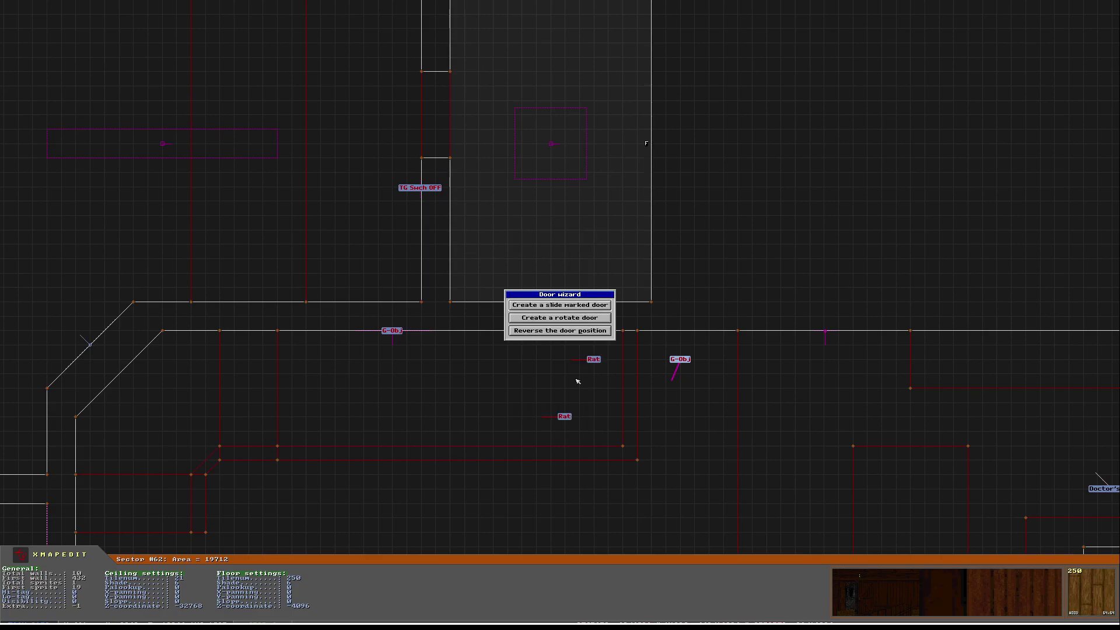
click(575, 320)
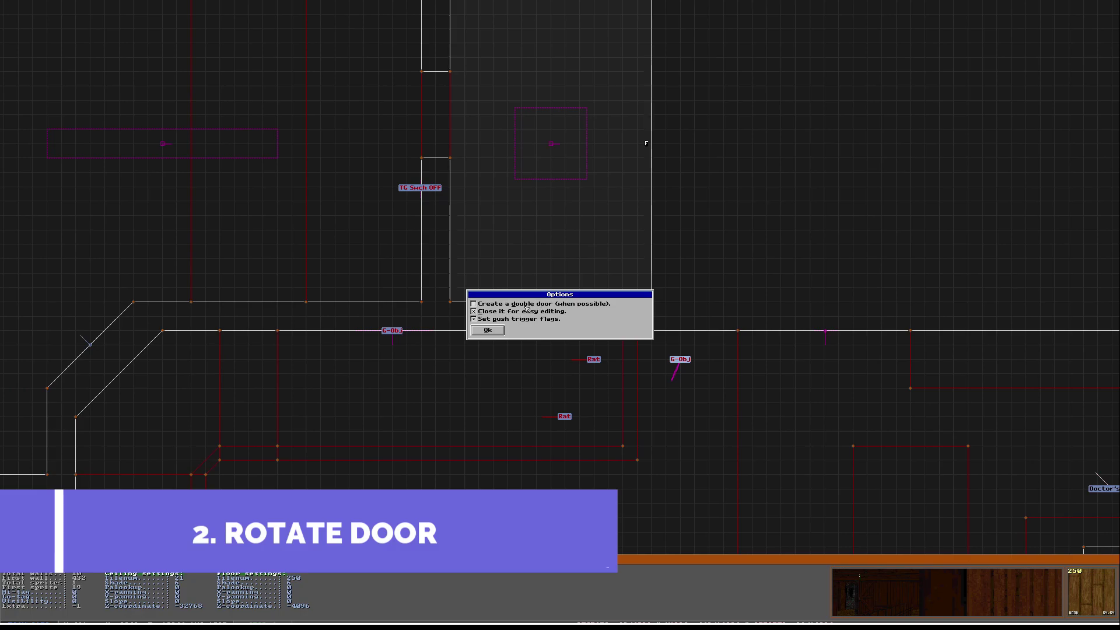
Disable closing the rotate door for easy editing, leave it a single door, and accept the options
click(491, 307)
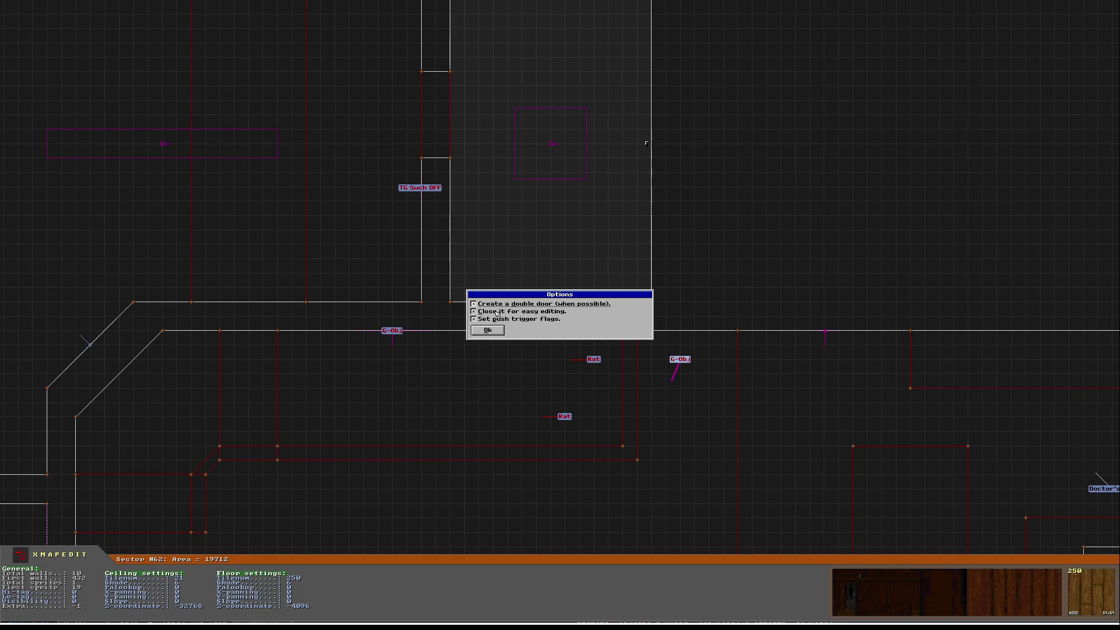
click(496, 314)
click(494, 305)
click(492, 331)
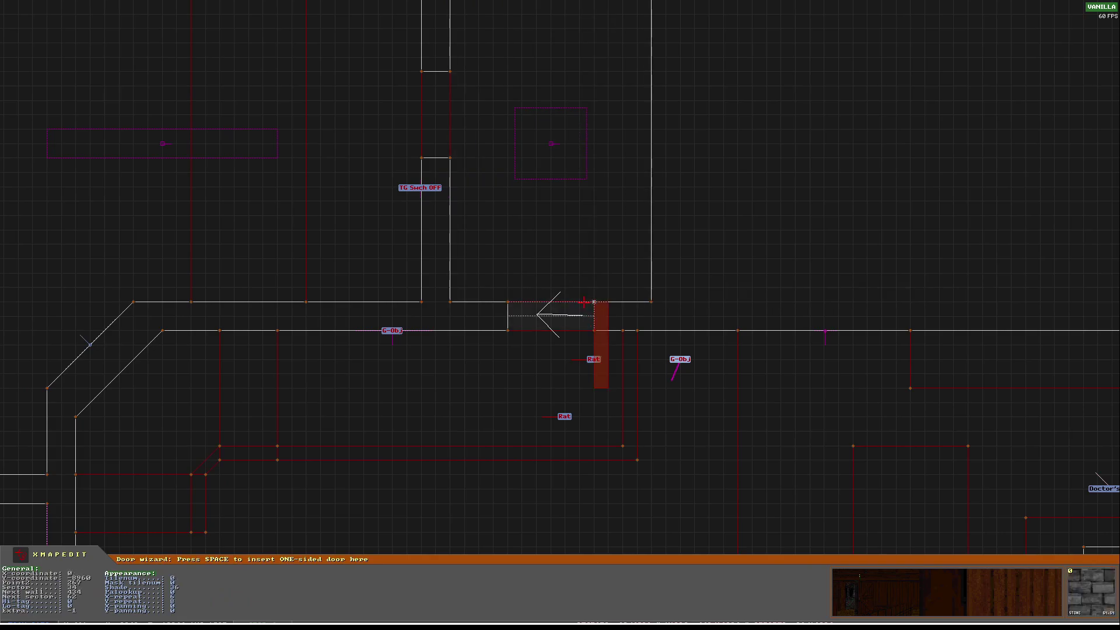
Refine the grid for a thinner door and insert the one-sided rotate door at the doorway's east corner, swinging into the small room
key(g)
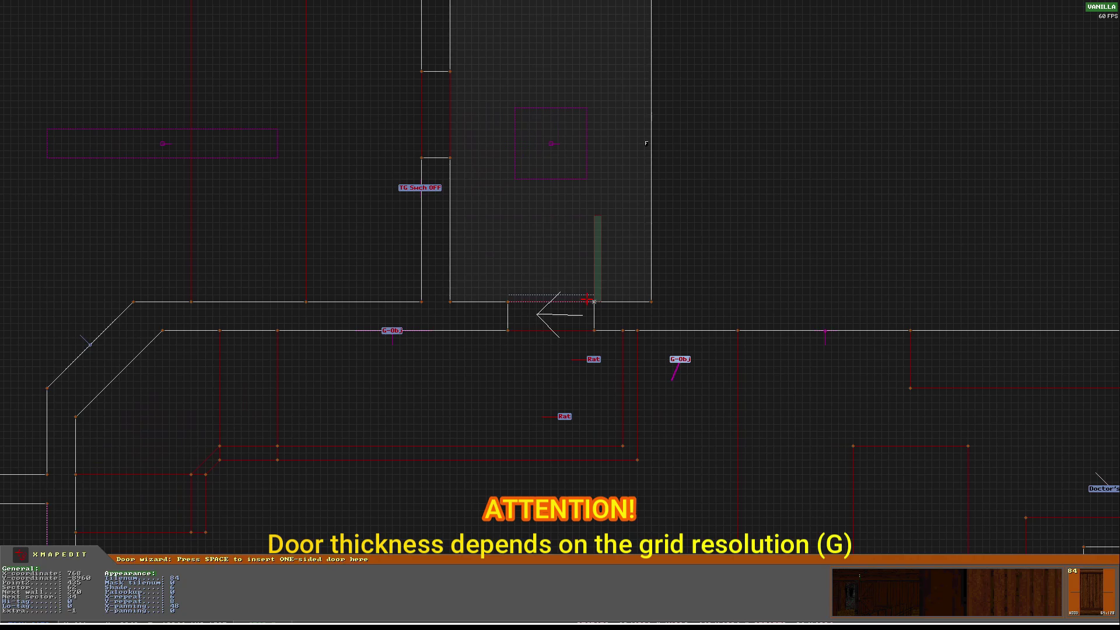
key(space)
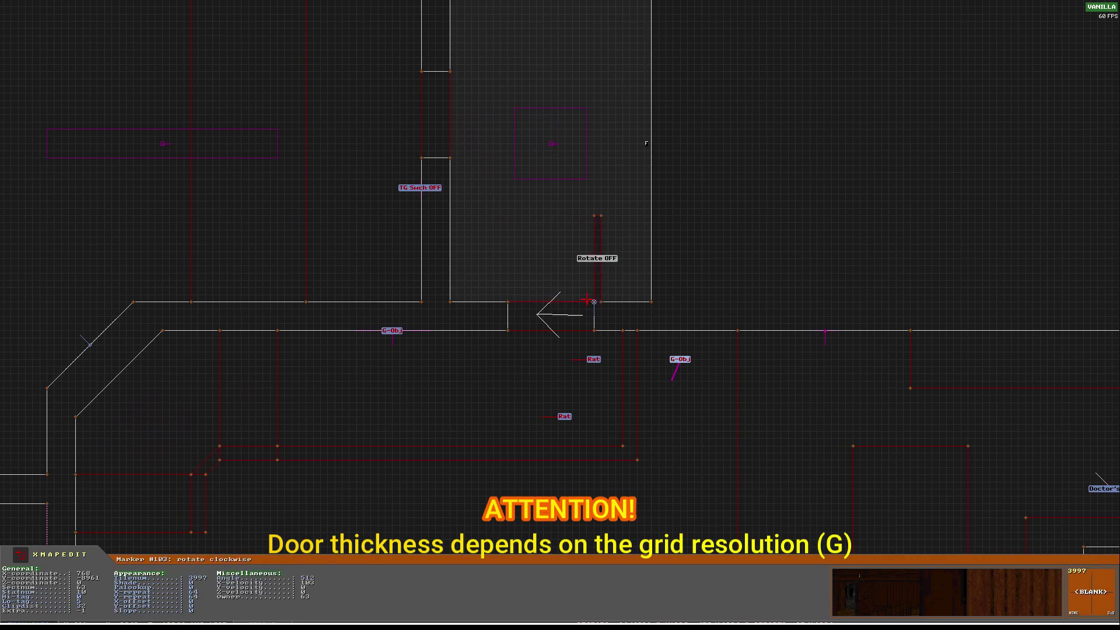
In the 3D view, give the rotate door's west face door tile 30 and set its vertical repeat to 10
scroll(581, 297, up, 3)
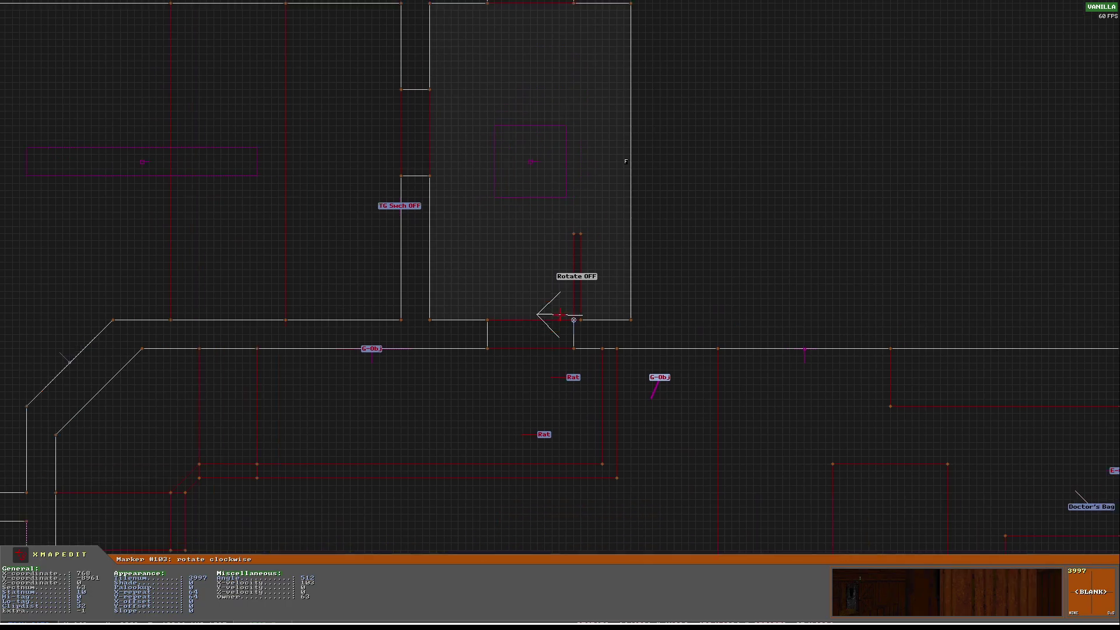
right_drag(709, 15, 705, 107)
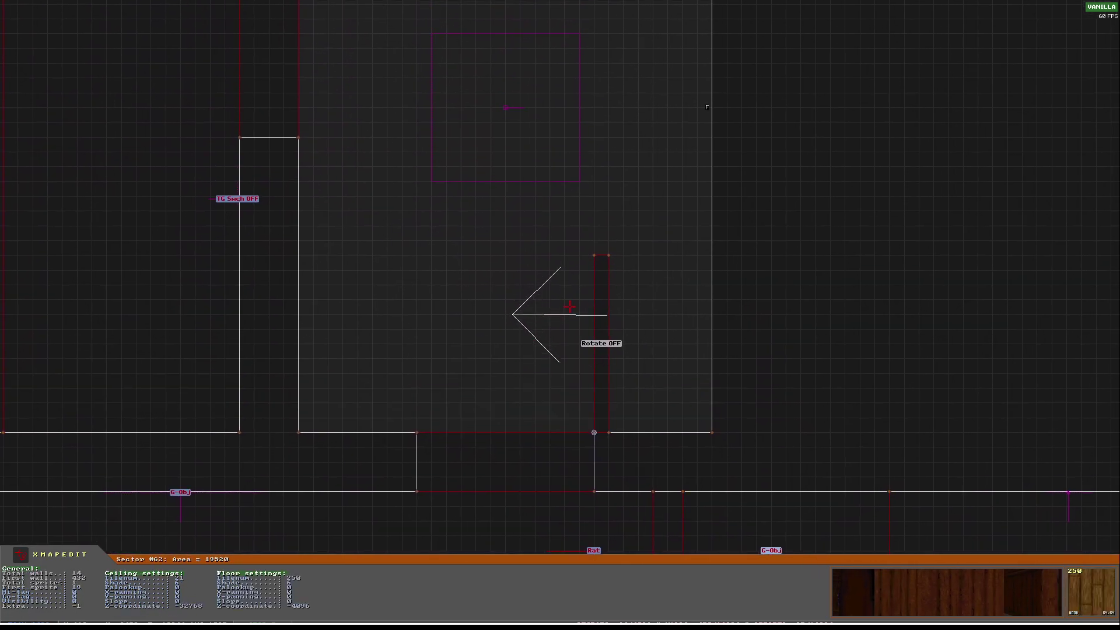
key(KP_Enter)
key(Right)
key(Down)
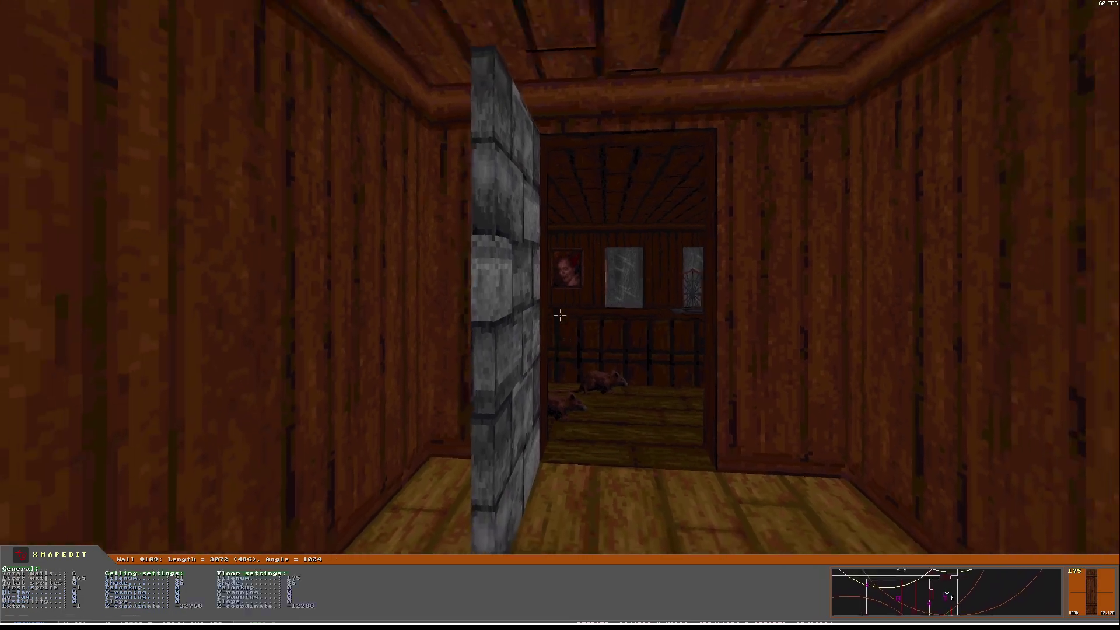
key(Up)
key(Left)
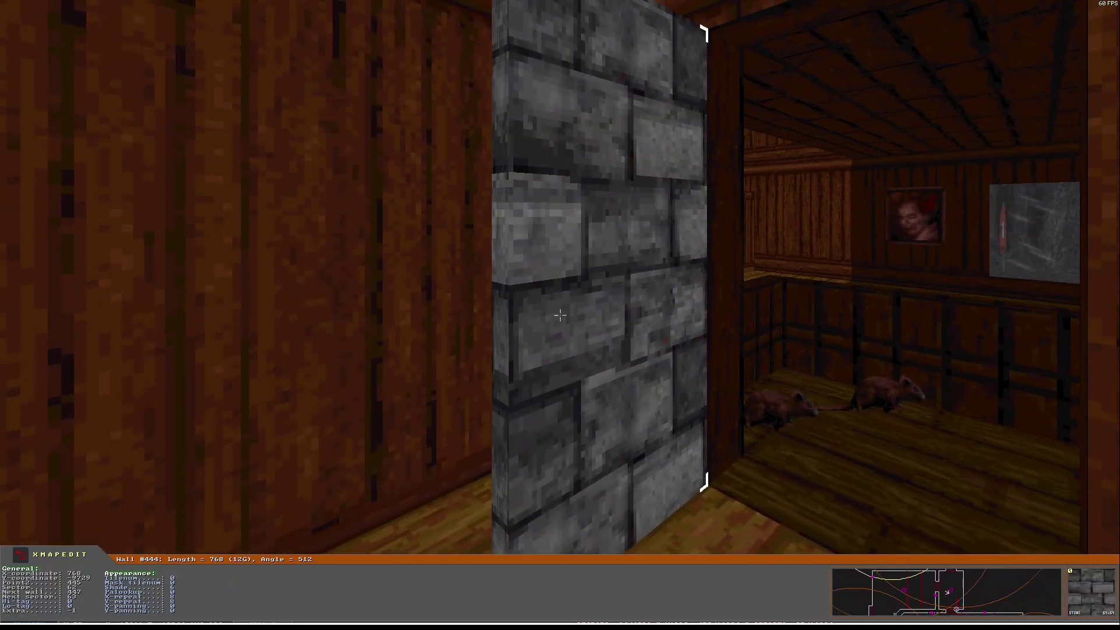
key(v)
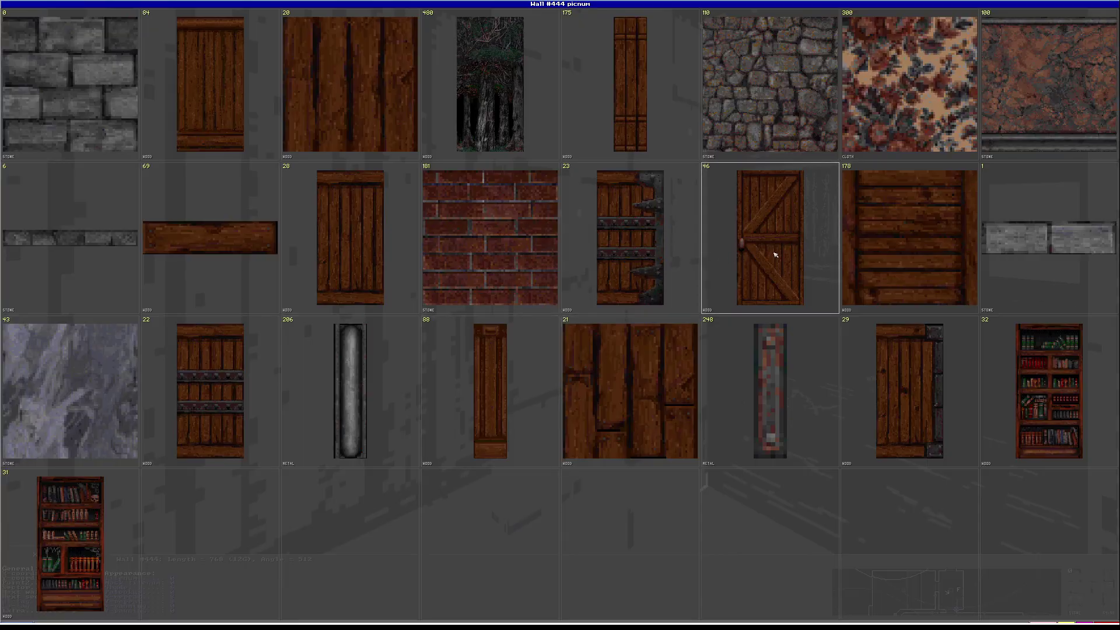
key(v)
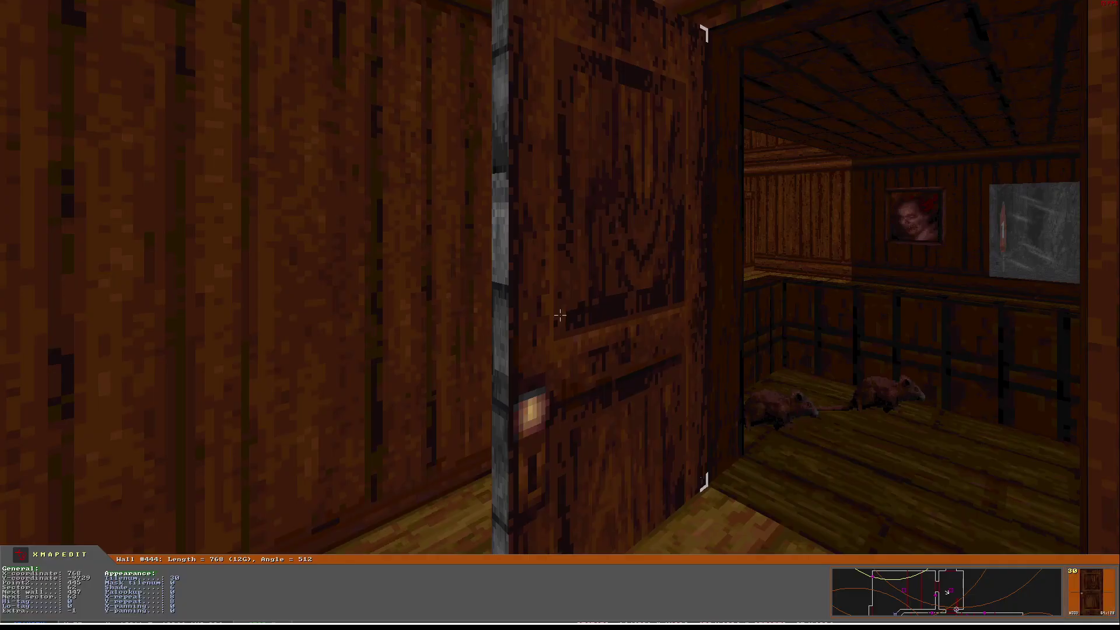
click(869, 242)
key(KP_2)
key(KP_2)
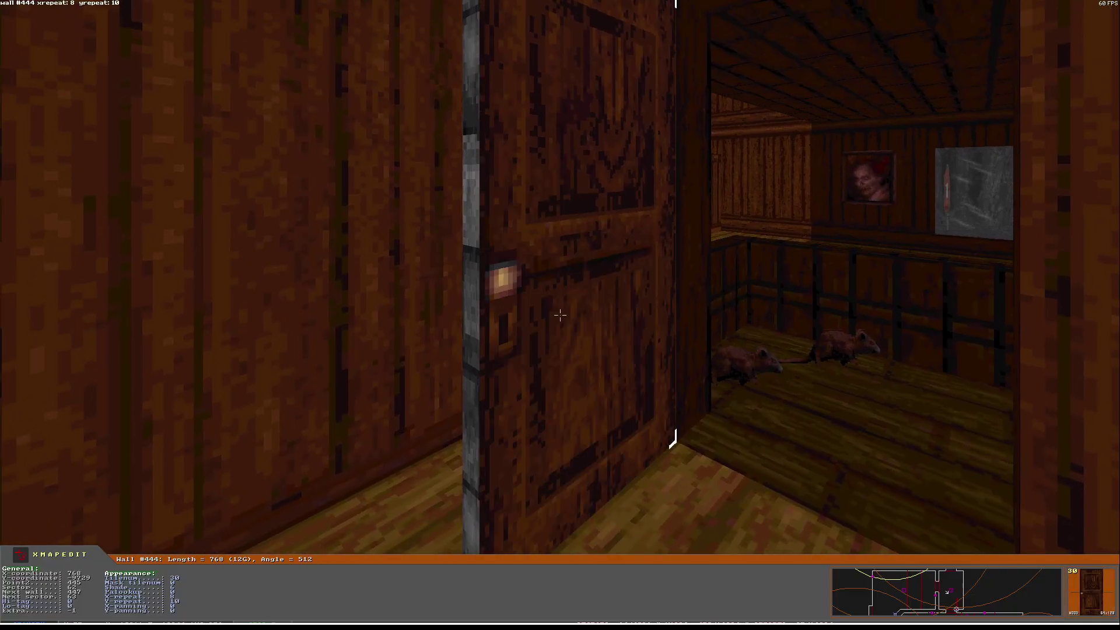
Apply door tile 30 to the rotate door's opposite face, set its vertical repeat to 10 and flip it horizontally
key(Left)
key(v)
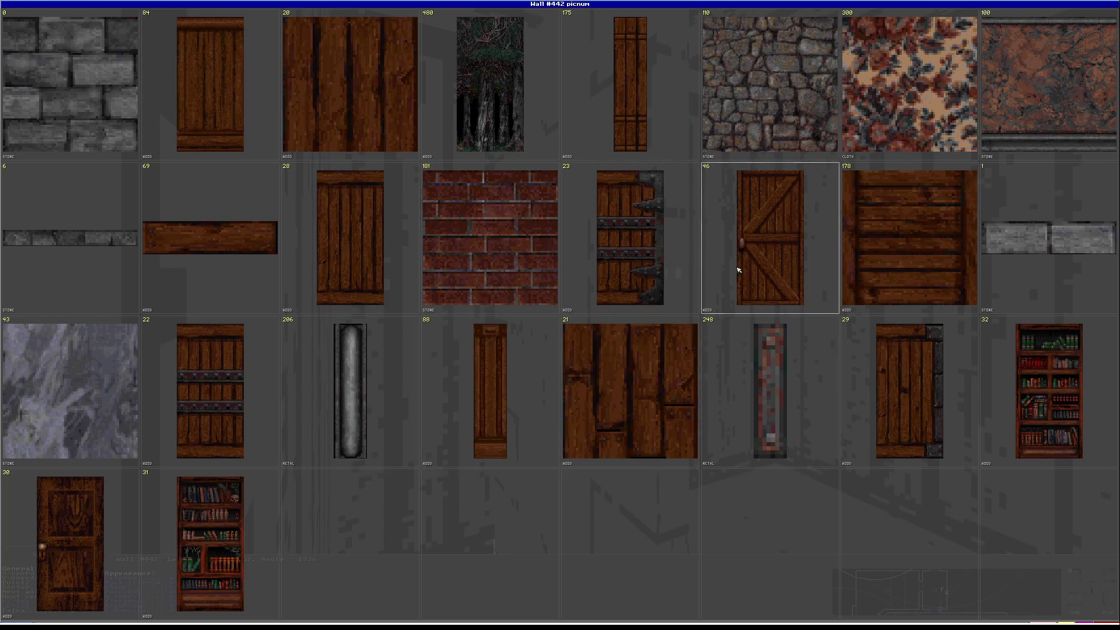
scroll(652, 291, down, 2)
key(Left)
key(Return)
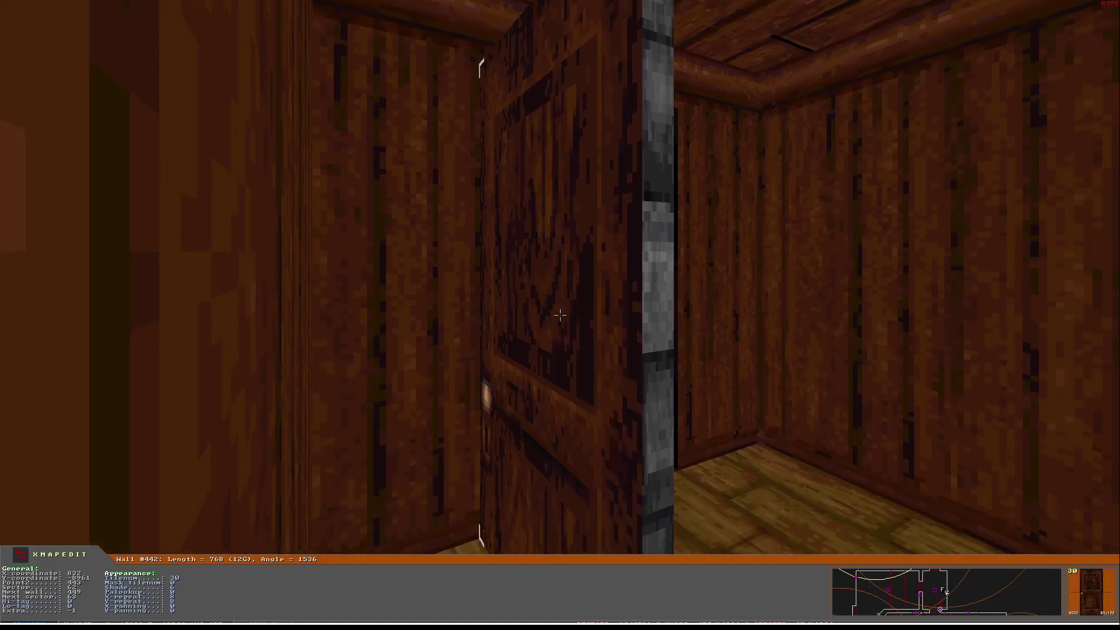
key(KP_8)
key(KP_8)
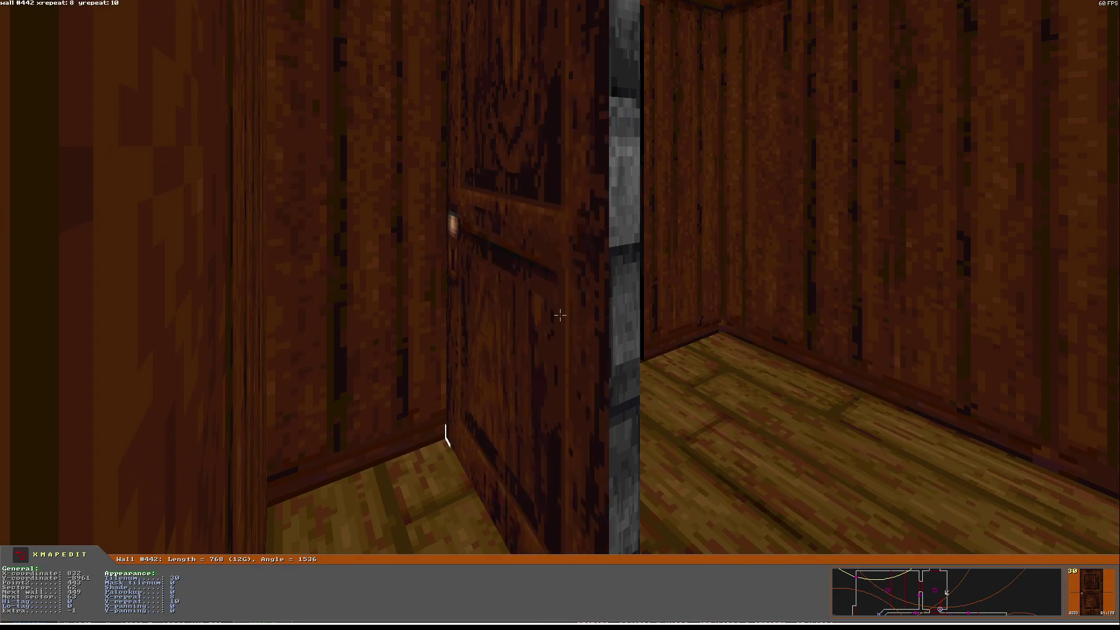
key(f)
Texture the rotate door's narrow end edge with wood tile 175
key(Right)
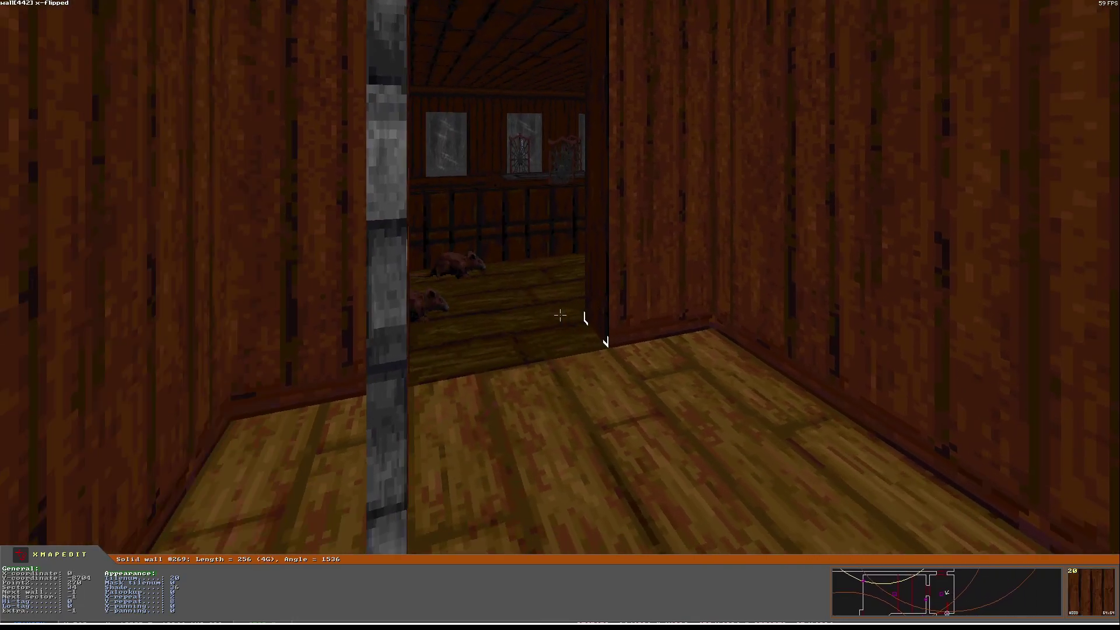
key(v)
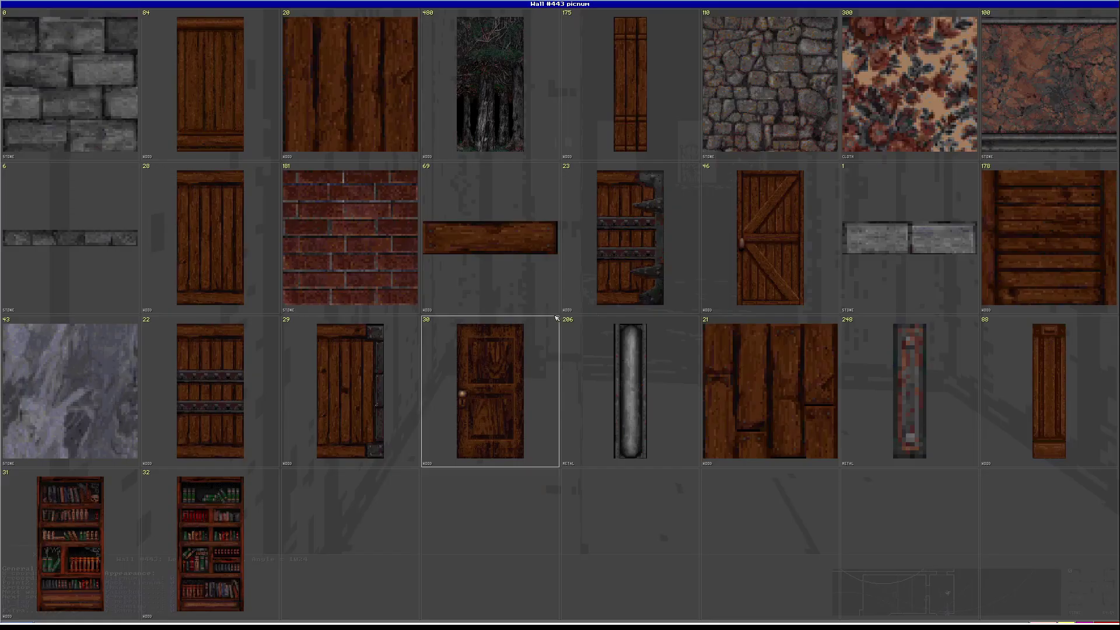
click(652, 120)
key(Down)
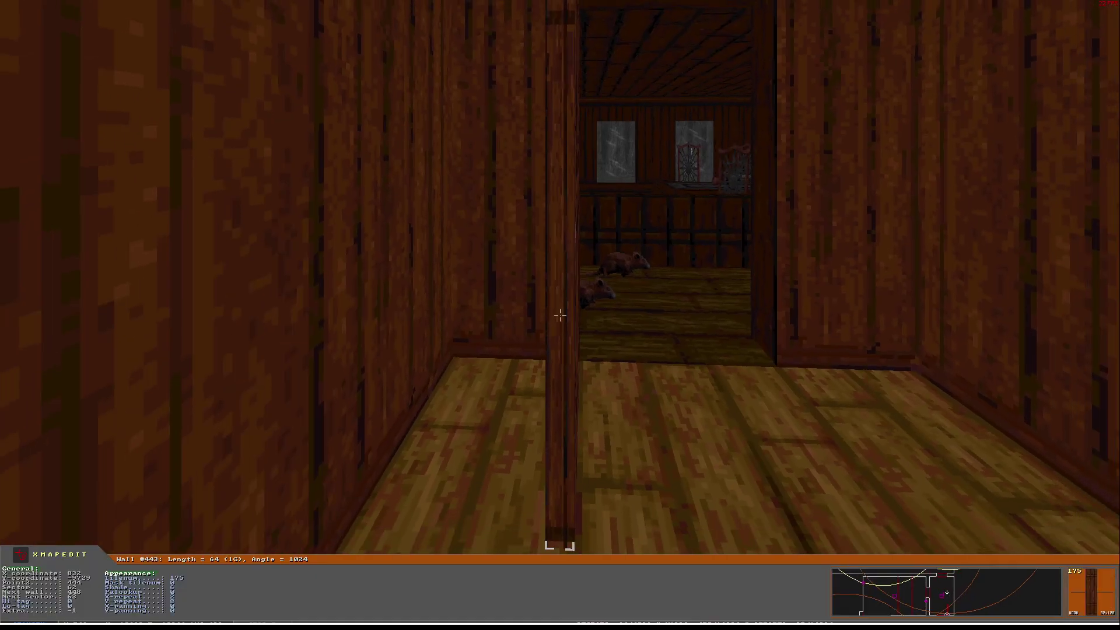
Start creating a slide marked door with the Door wizard for the doorway between the small room and the tiled room
key(Left)
key(Right)
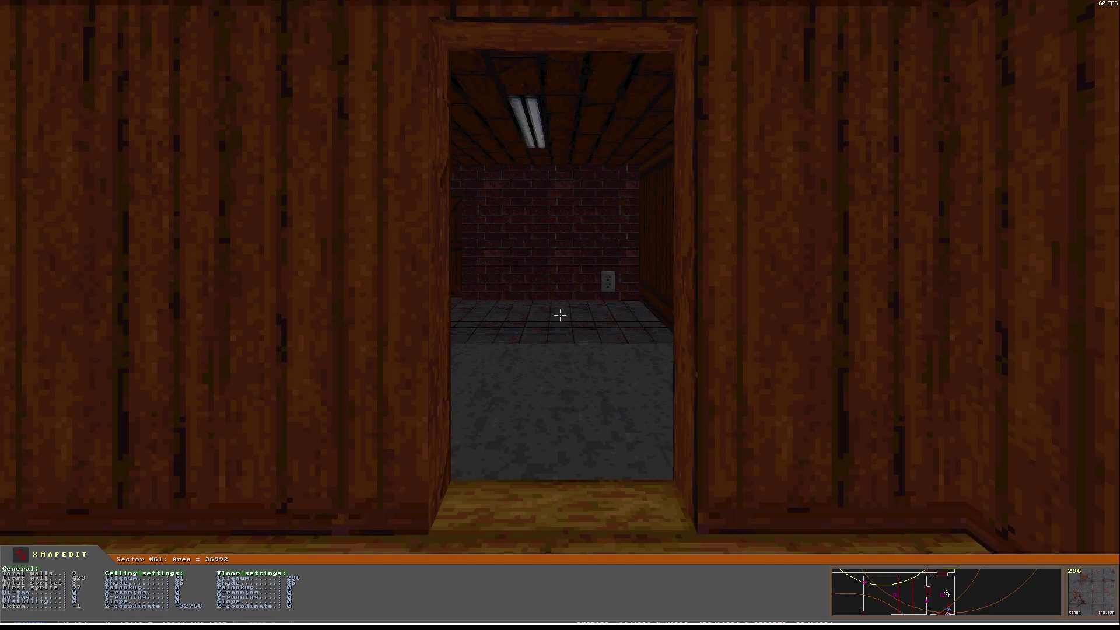
key(Up)
key(KP_Enter)
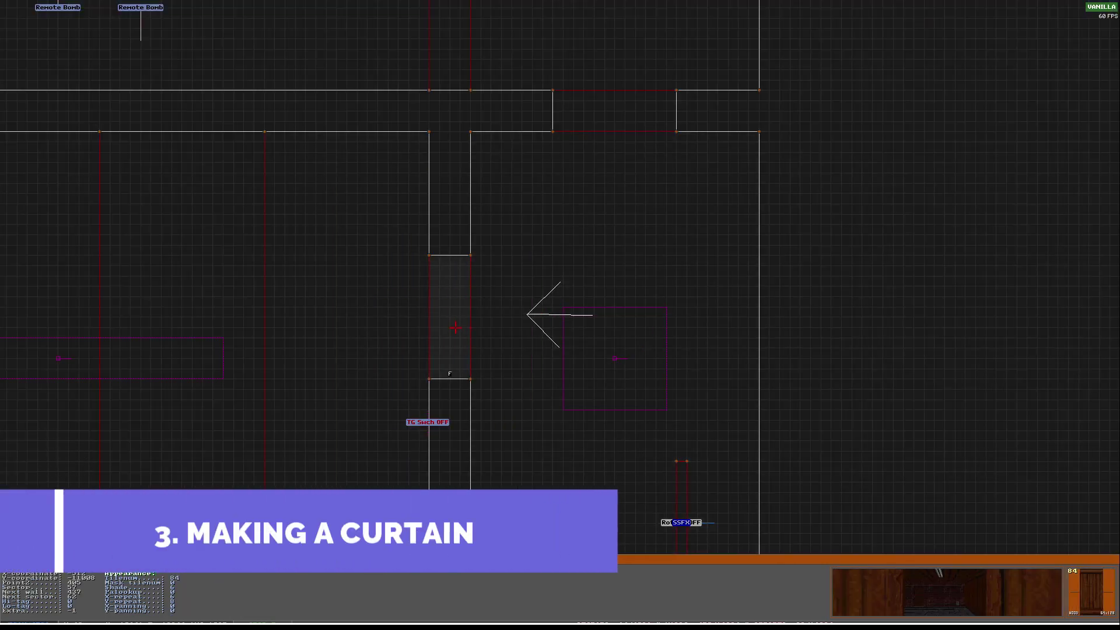
key(Escape)
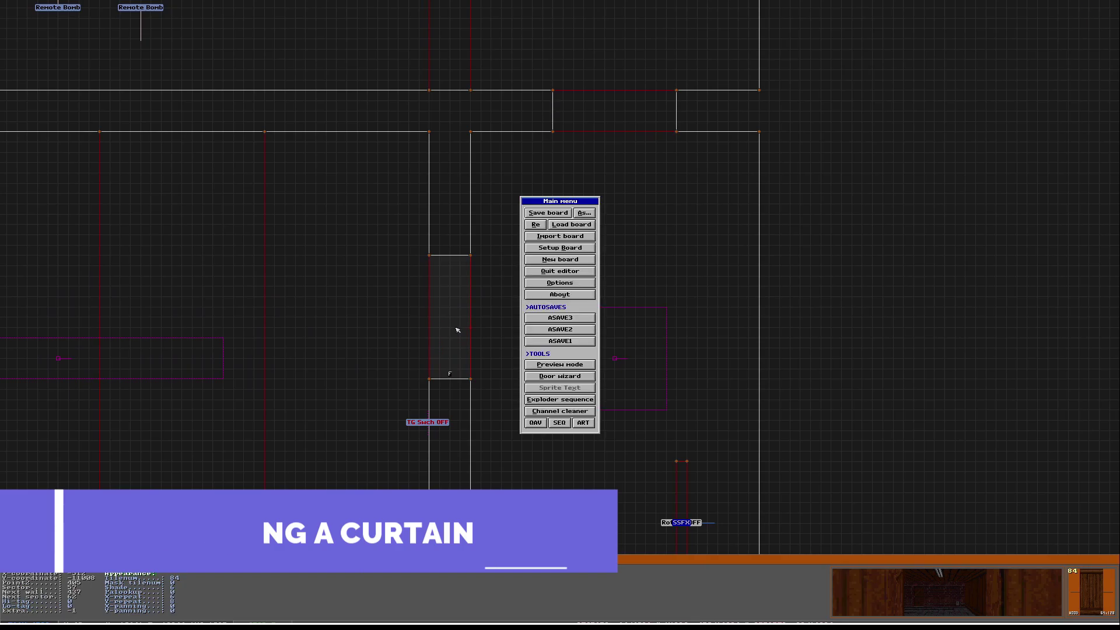
click(557, 377)
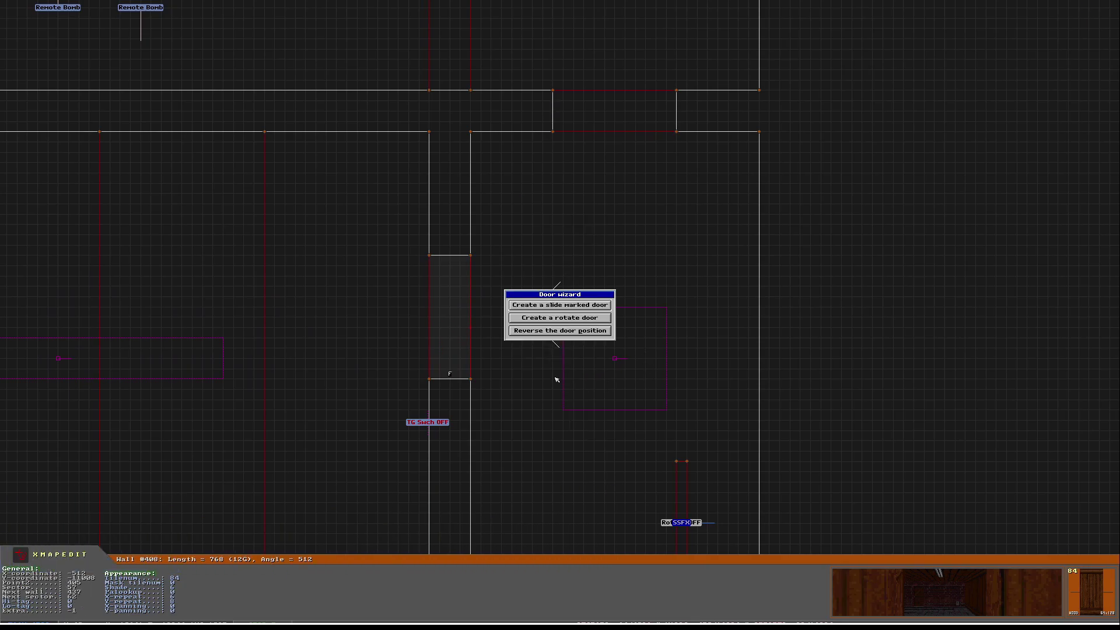
click(568, 305)
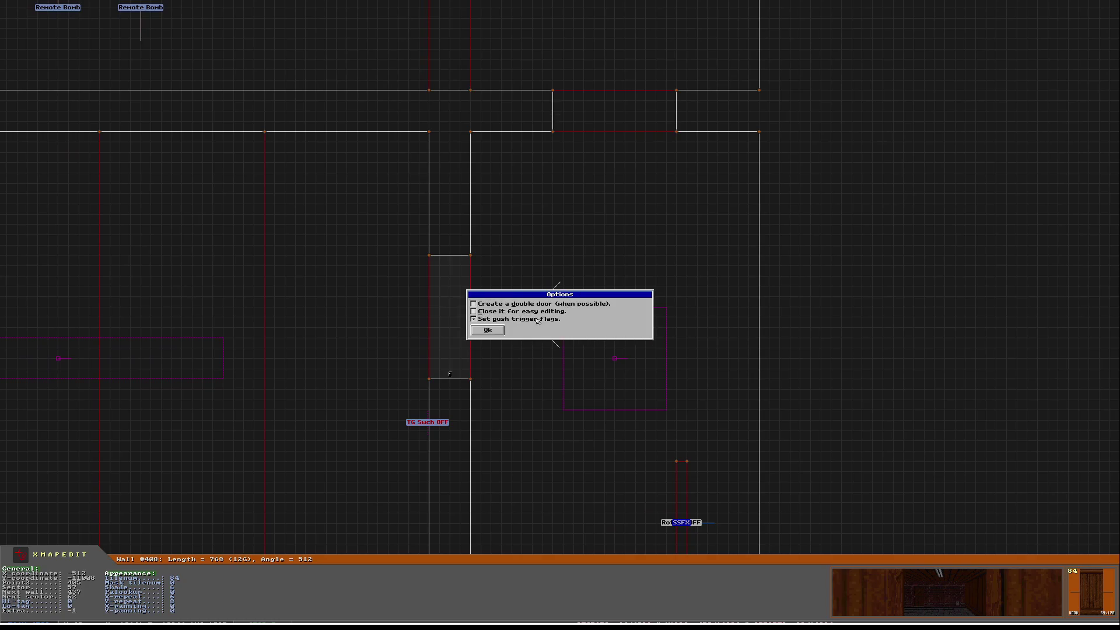
Keep the double door option off, choose the Curtain type and insert the one-sided curtain at the doorway's south end
click(495, 305)
click(495, 305)
click(488, 330)
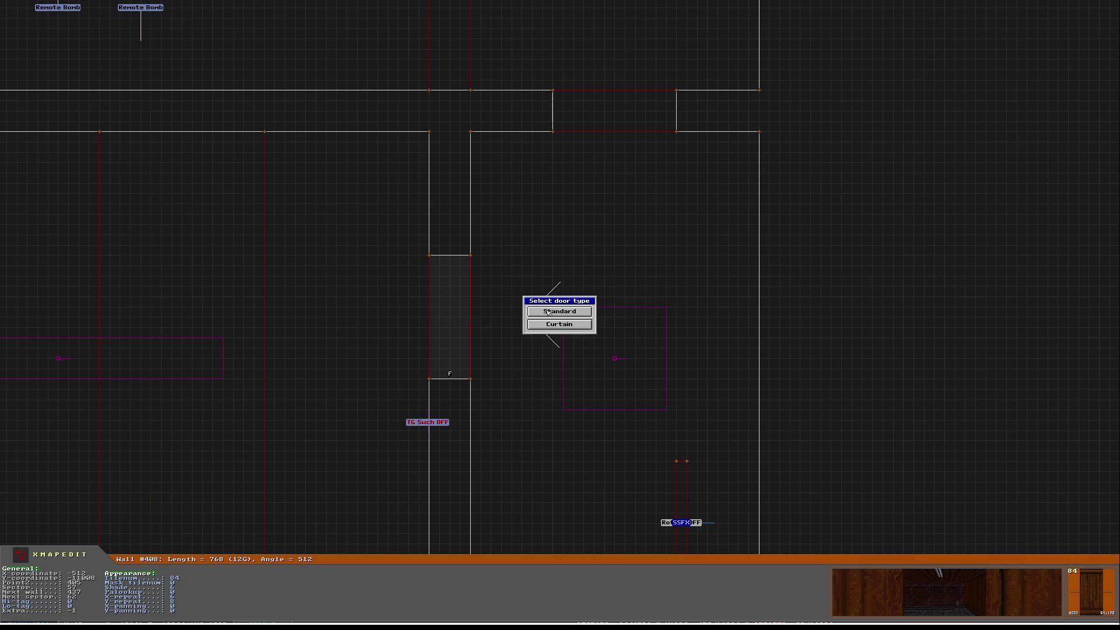
click(558, 326)
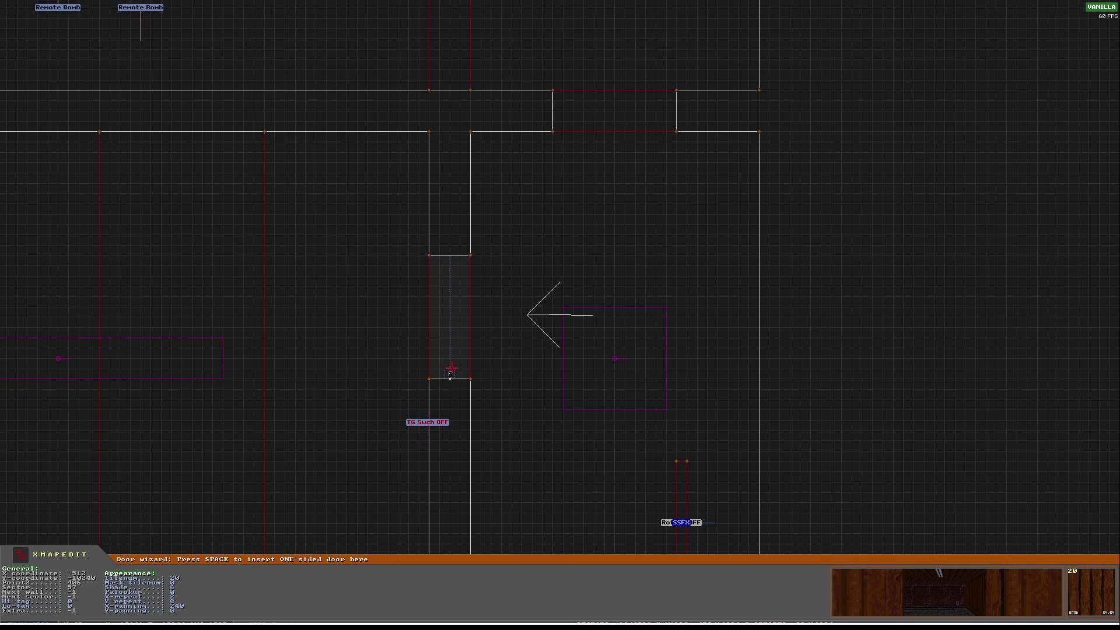
key(space)
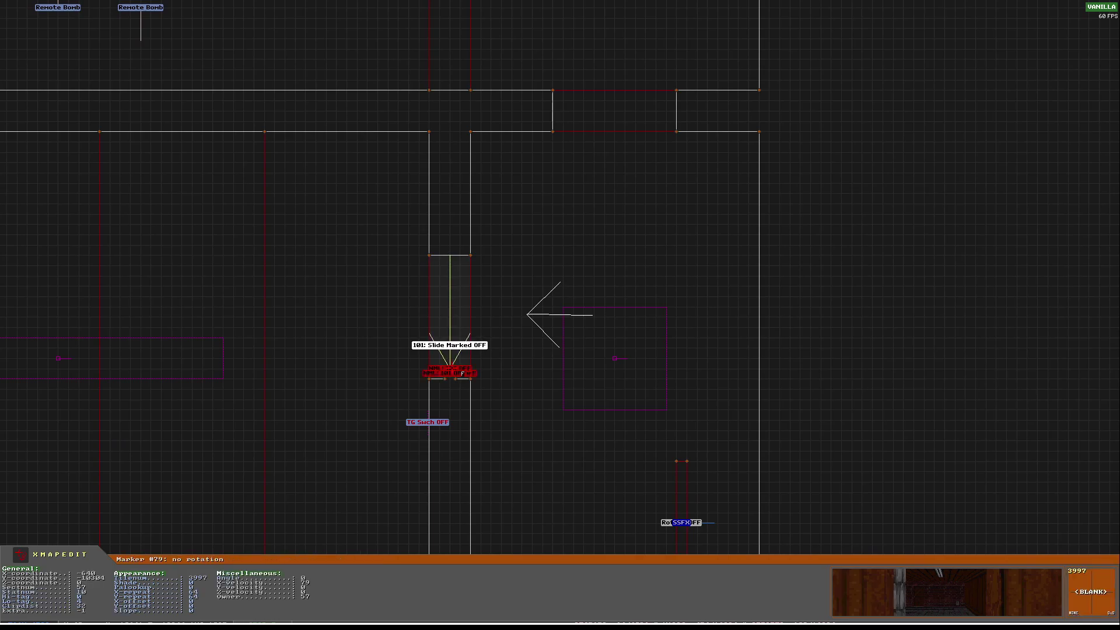
Texture the sliding curtain's wall in the doorway with cloth tile 146 in the 3D view
right_click(469, 348)
scroll(560, 315, up, 4)
right_drag(560, 315, 631, 303)
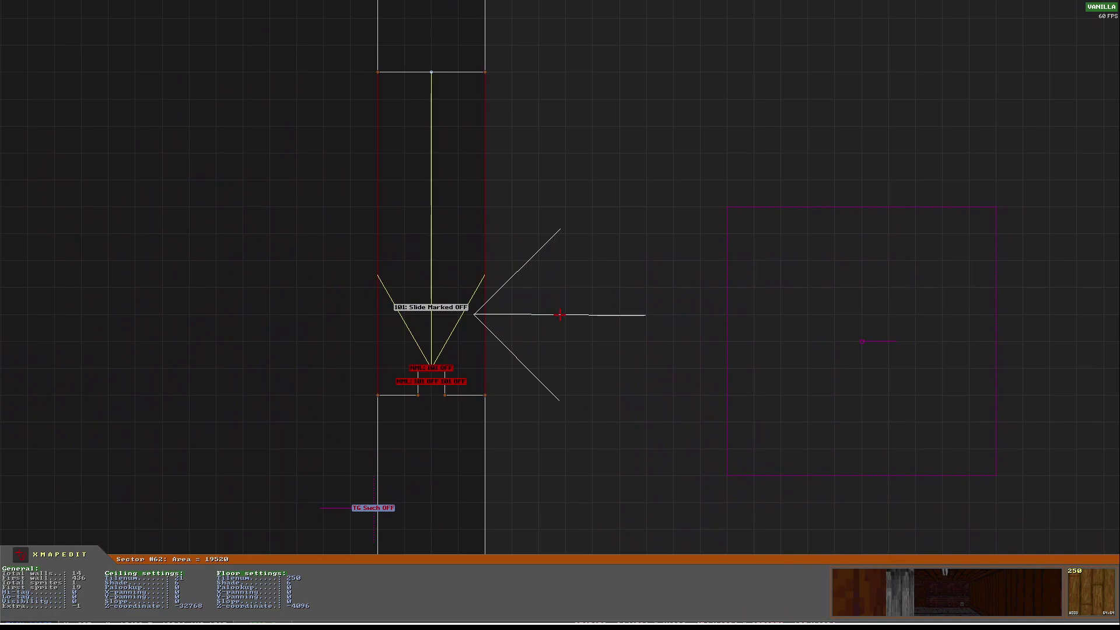
key(KP_Enter)
key(Down)
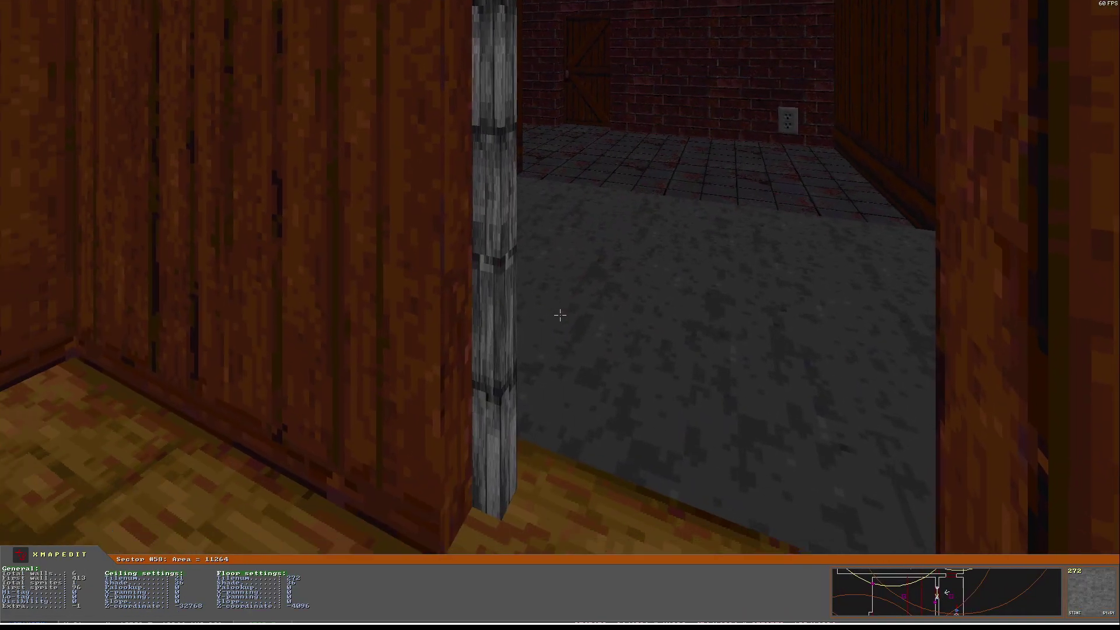
key(Down)
key(Page_Up)
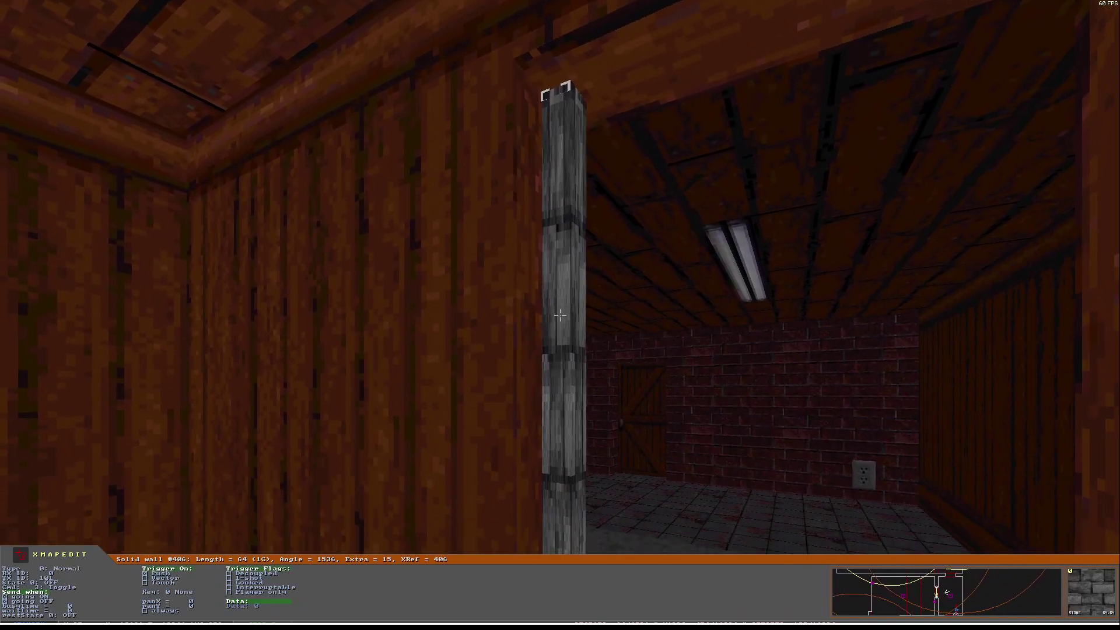
key(Page_Down)
key(v)
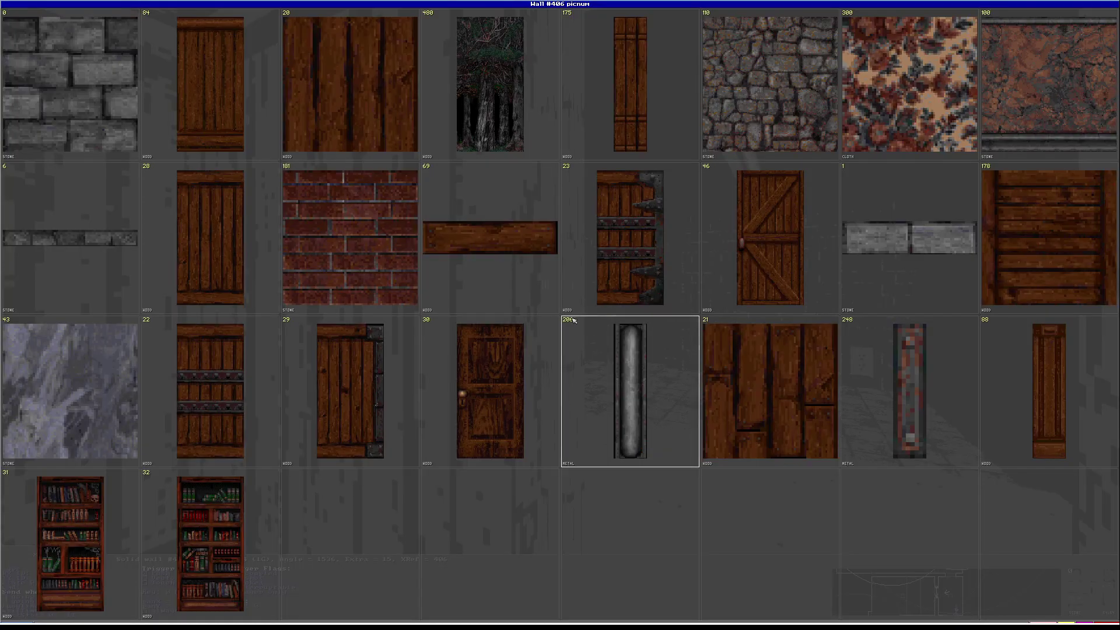
key(v)
click(741, 379)
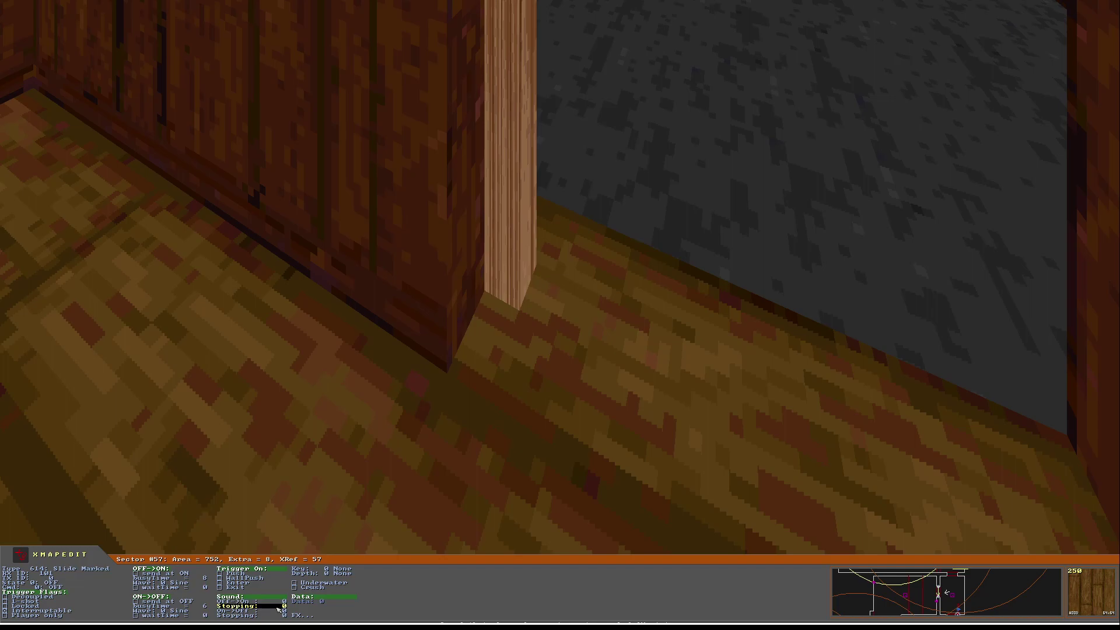
Assign a stopping sound to both the opening and closing movement of the curtain's slide marked sector
text(9)
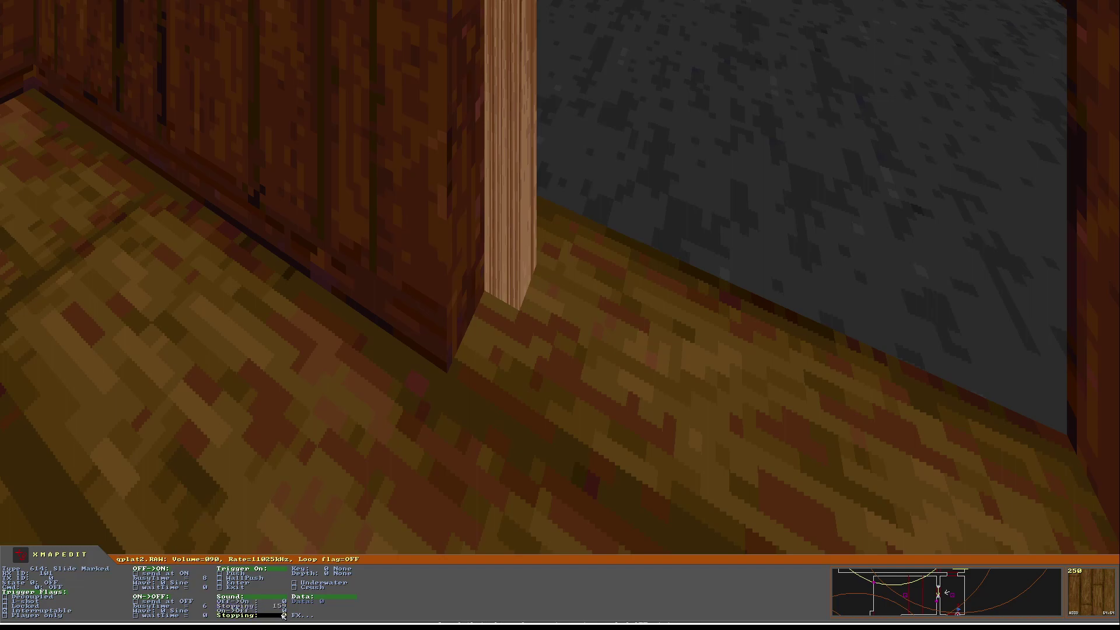
text(9)
key(Return)
Test the curtain in preview mode by closing and reopening it, and leave preview mode
key(Down)
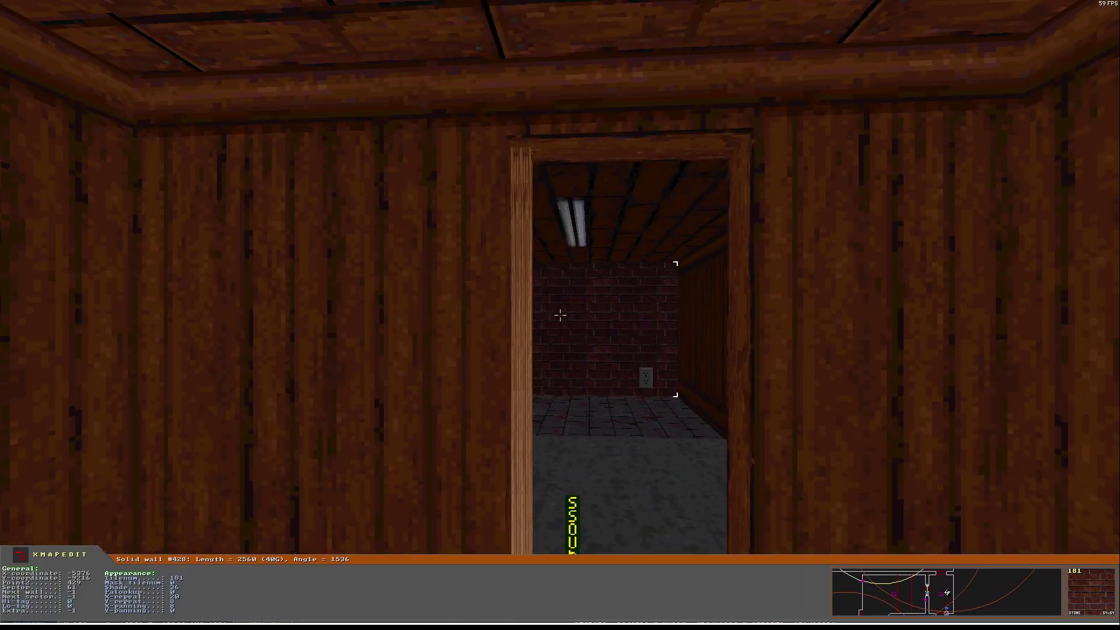
key(F4)
key(space)
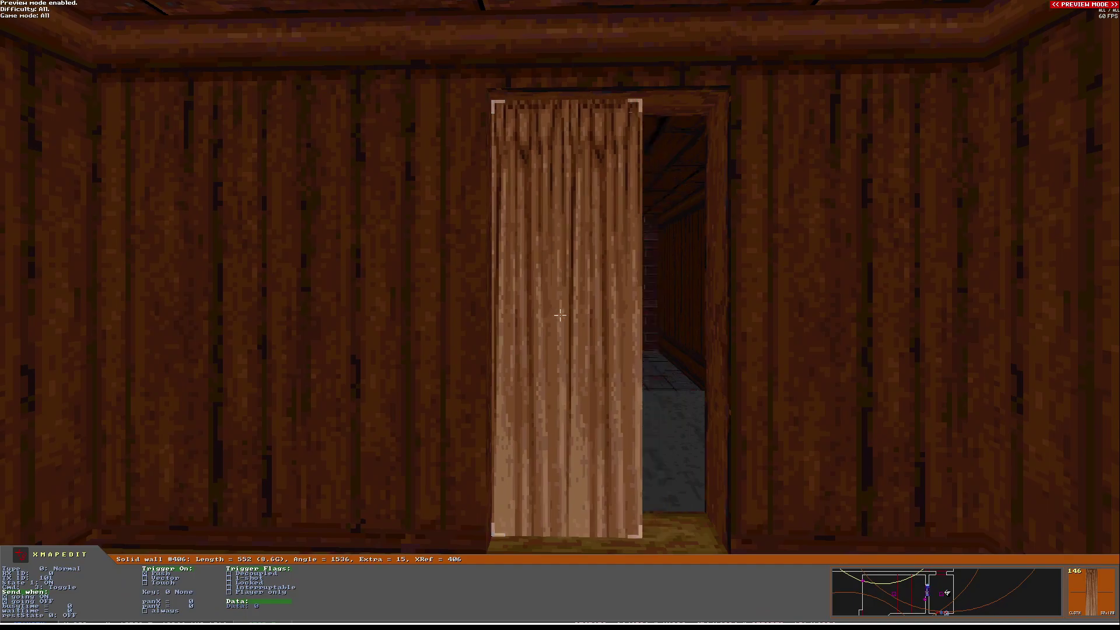
key(space)
key(Right)
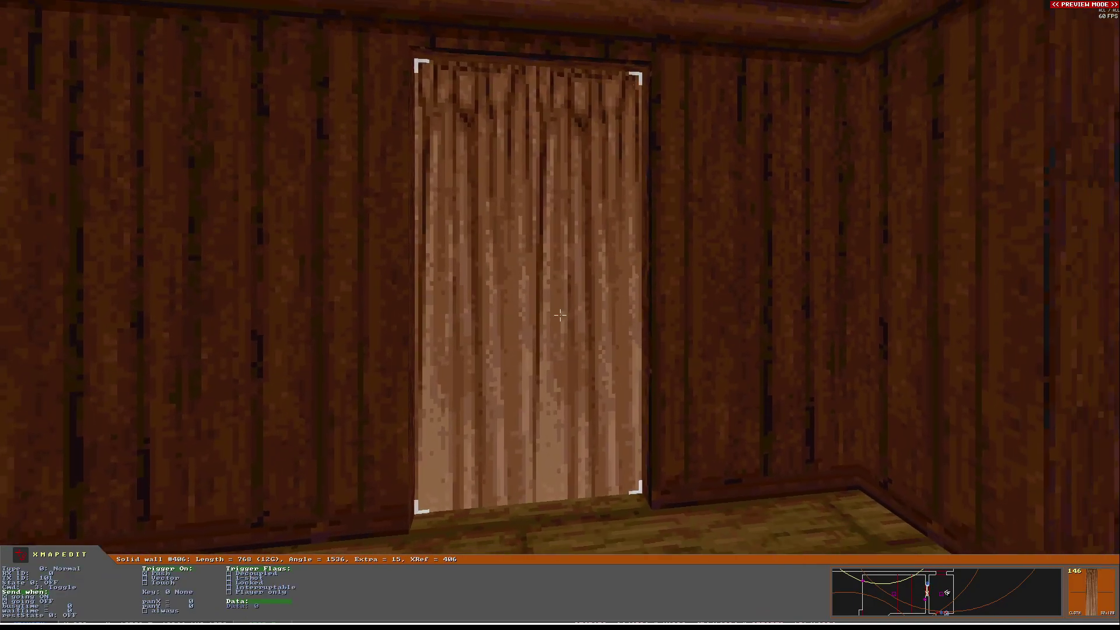
key(space)
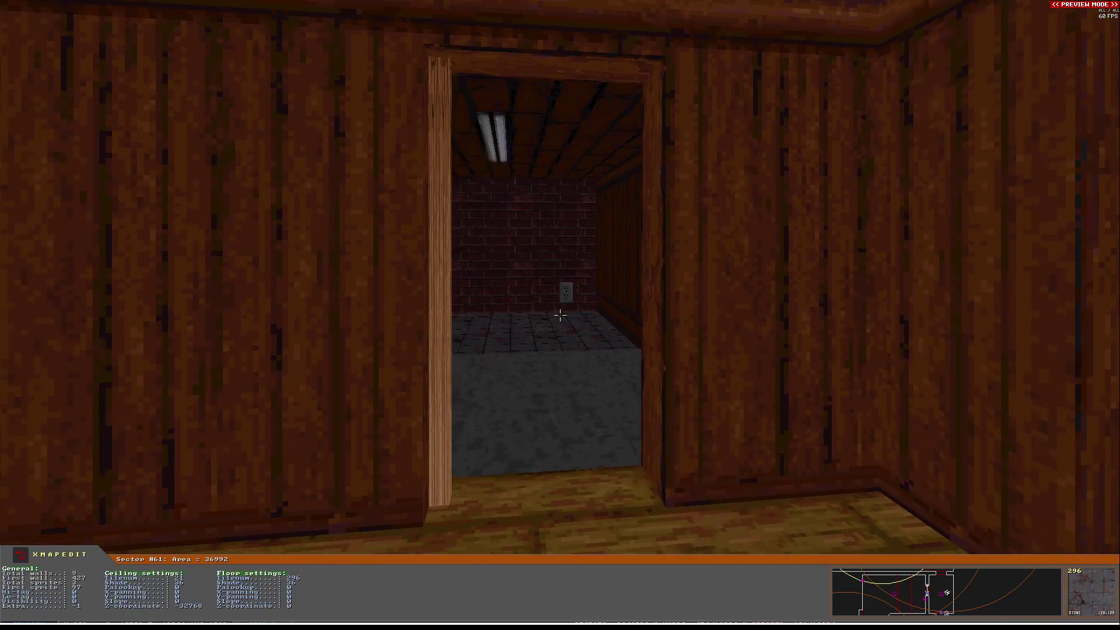
key(Escape)
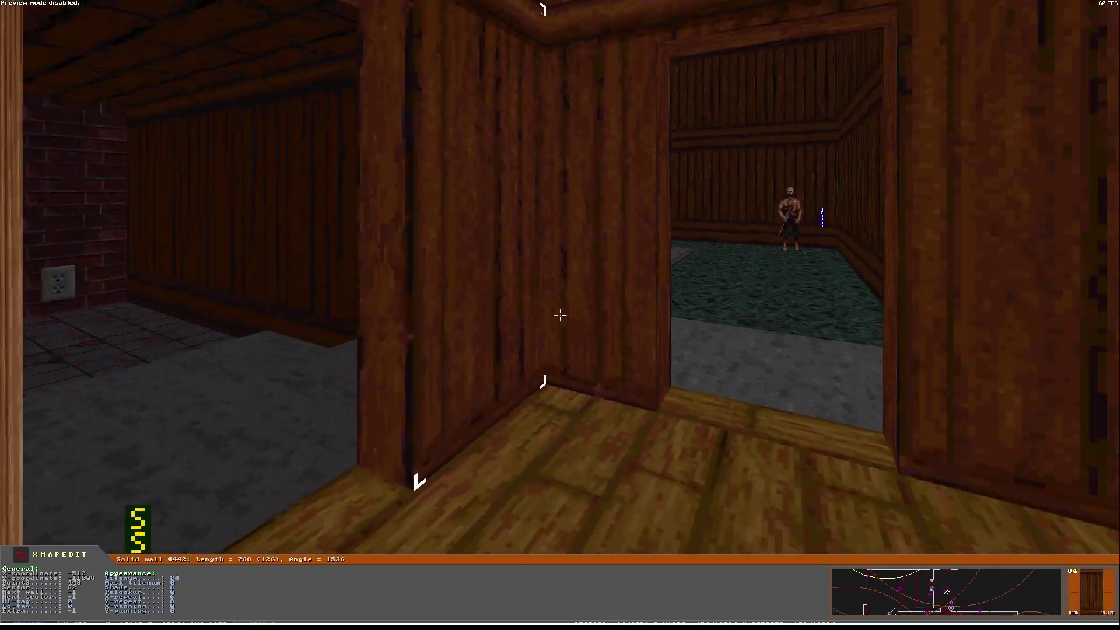
Start creating a Standard slide marked door with the Door wizard for the small room's north doorway, keeping the double door option off
key(Up)
key(Return)
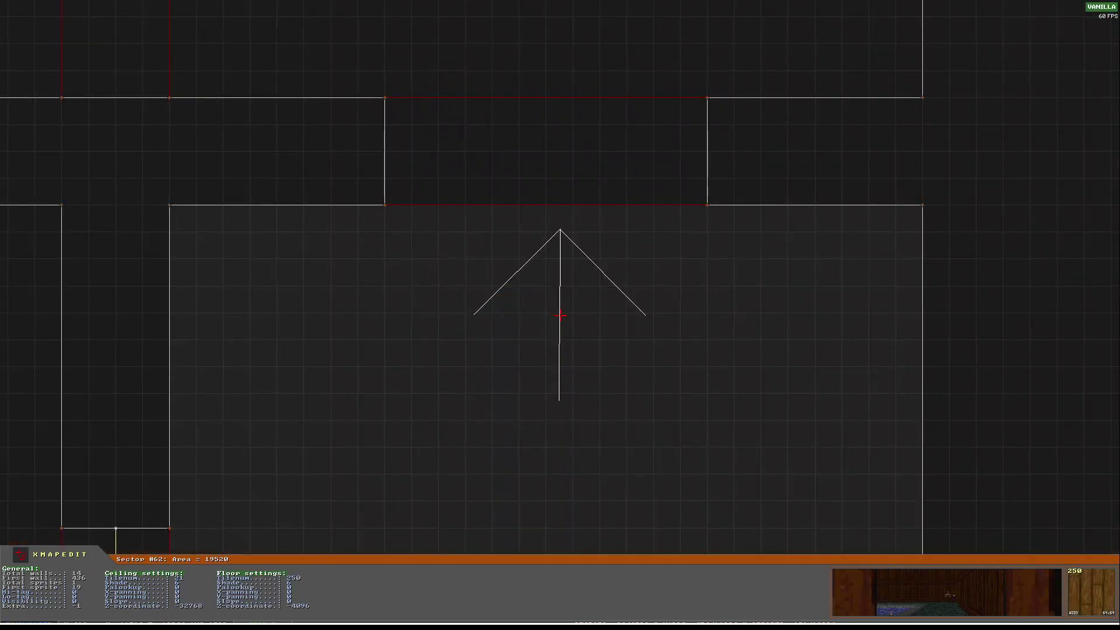
scroll(593, 159, down, 3)
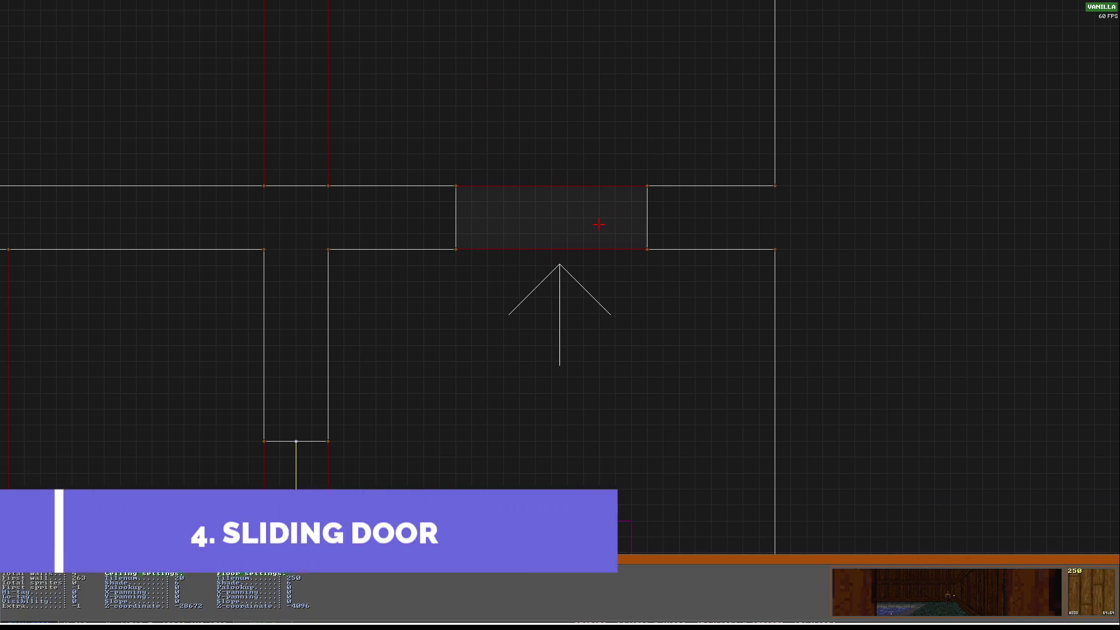
key(Escape)
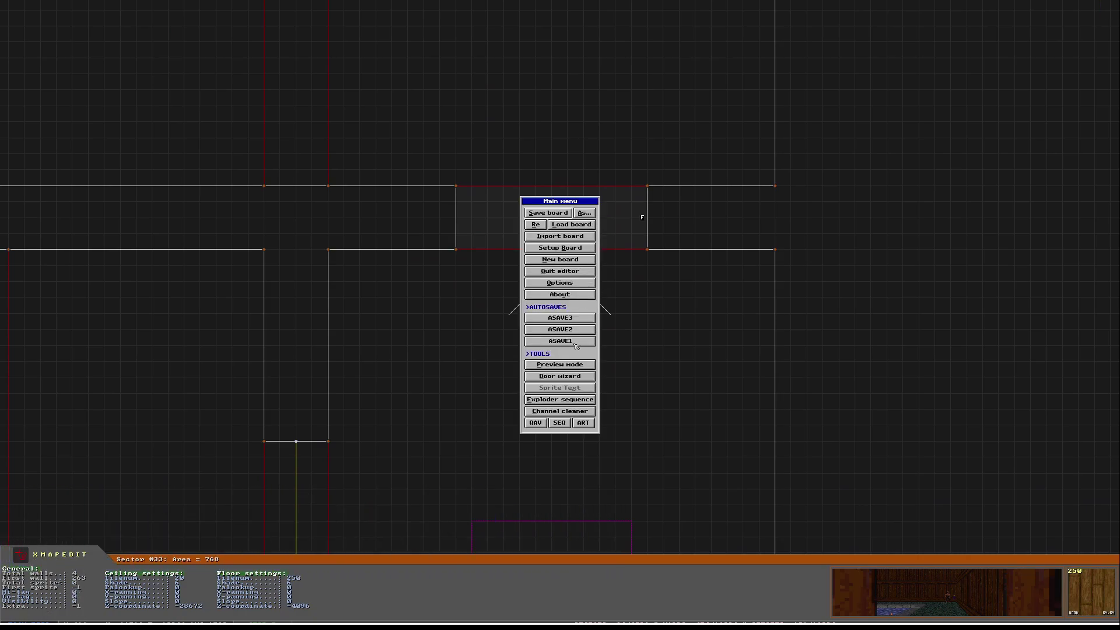
click(559, 377)
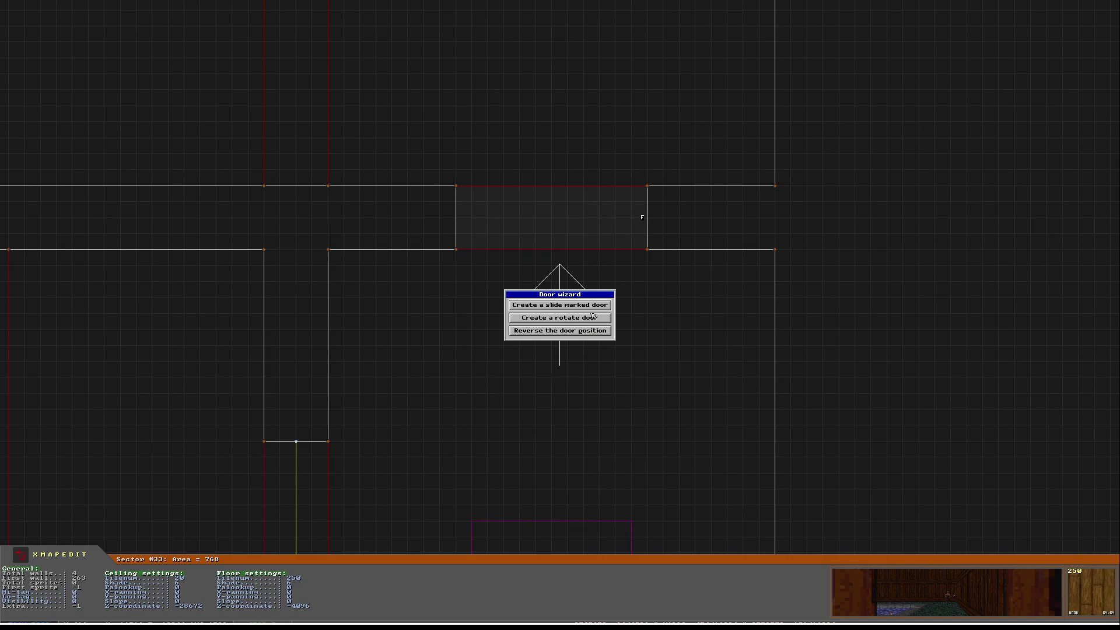
click(564, 304)
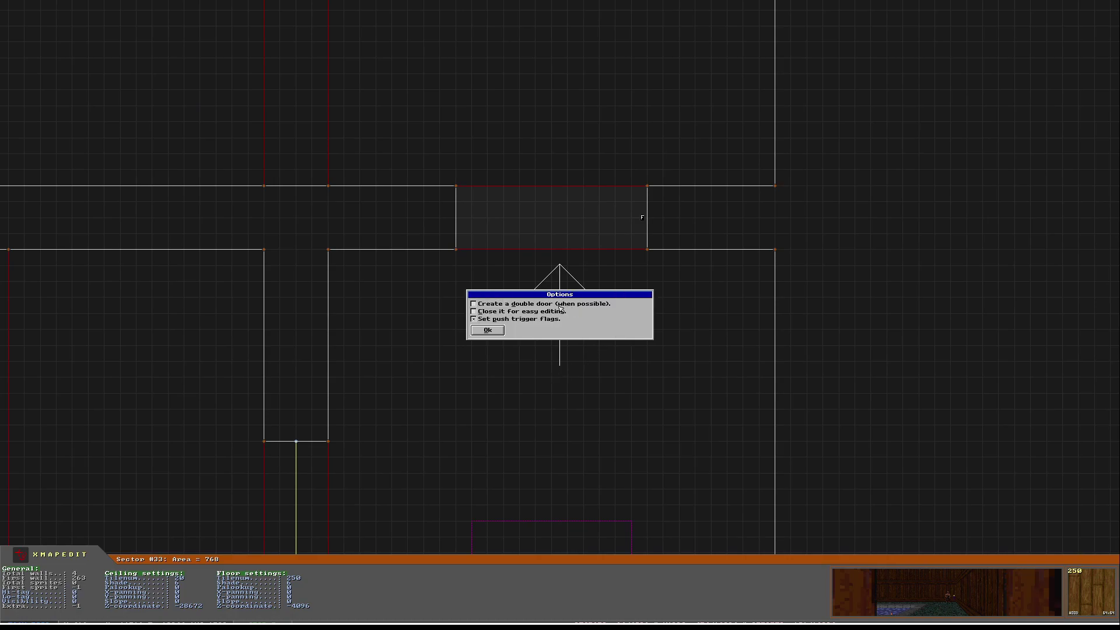
click(488, 330)
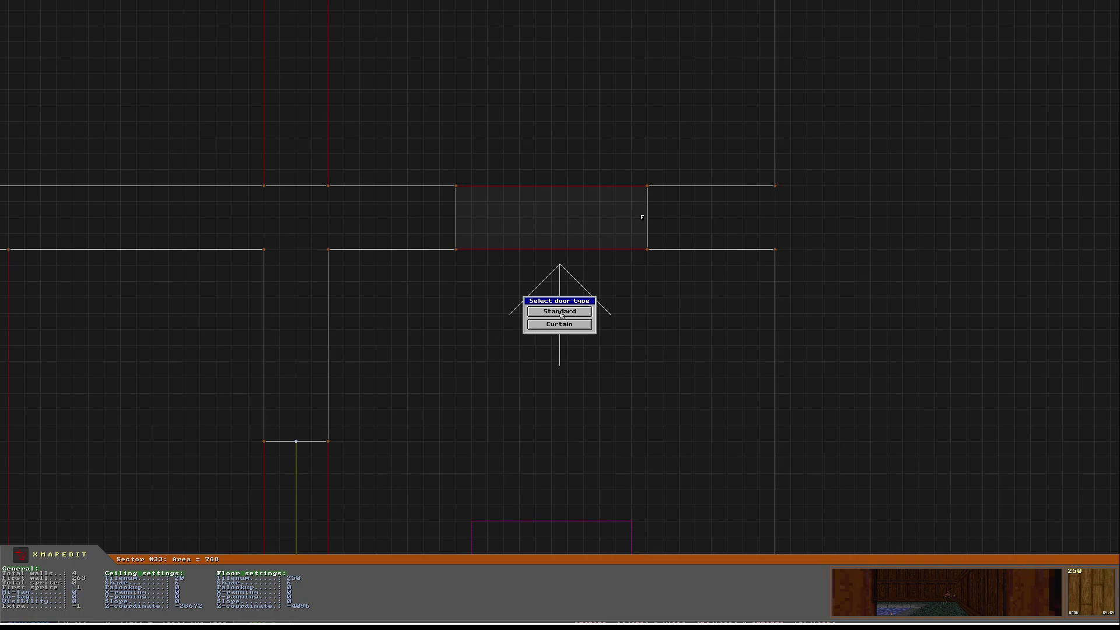
click(560, 311)
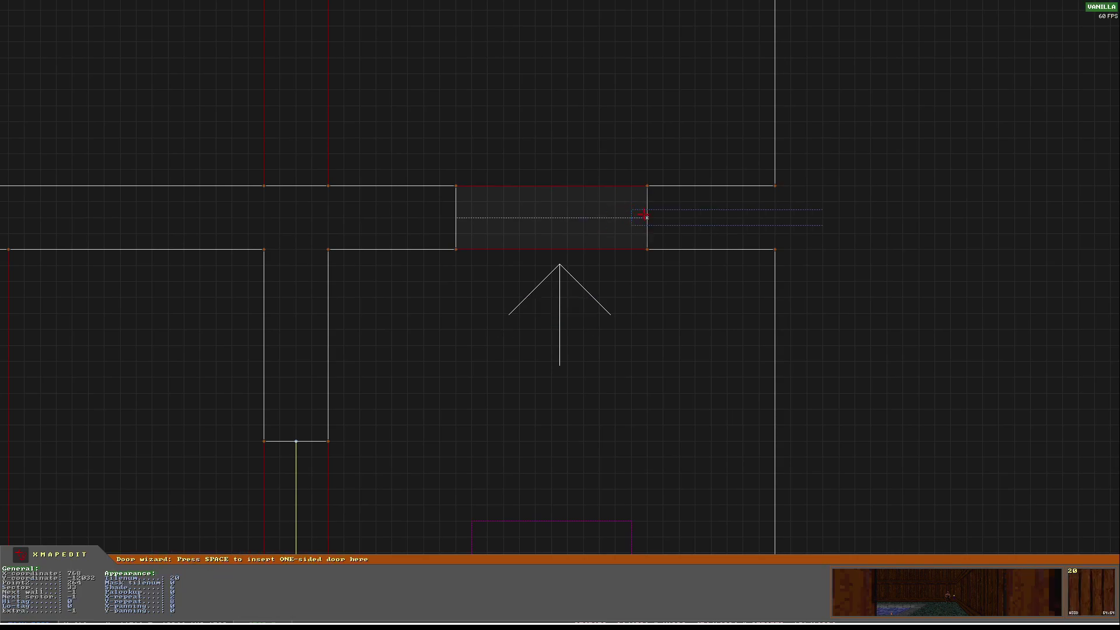